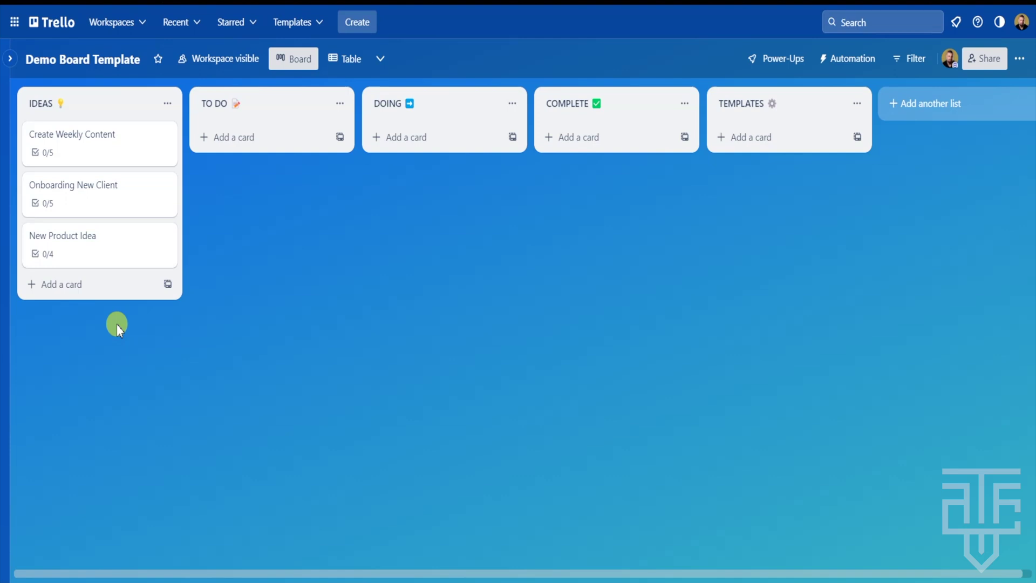
# Review the checklists on the Create Weekly Content, Onboarding New Client and New Product Idea cards
pyautogui.click(121, 155)
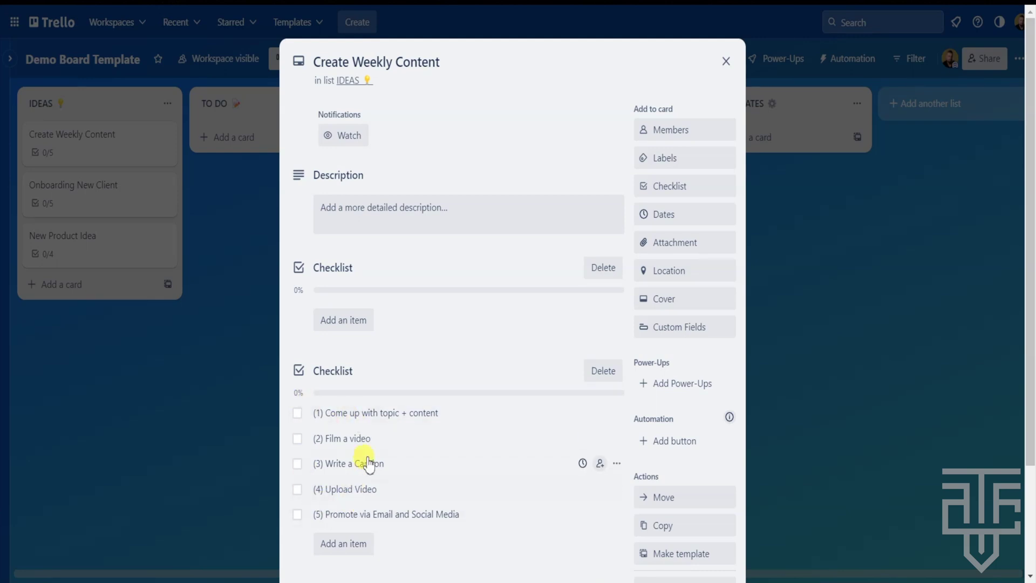
pyautogui.click(229, 387)
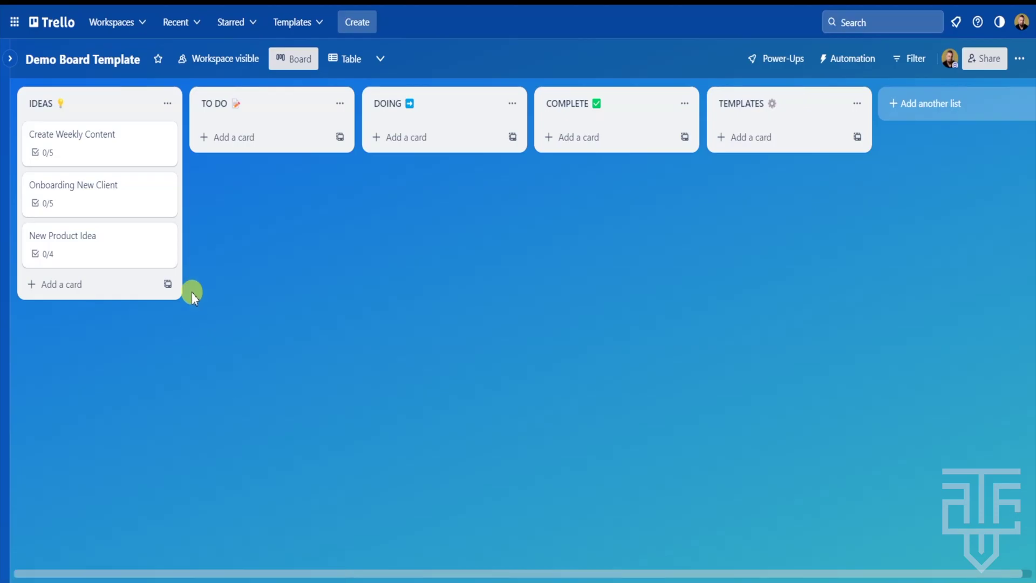
pyautogui.click(100, 203)
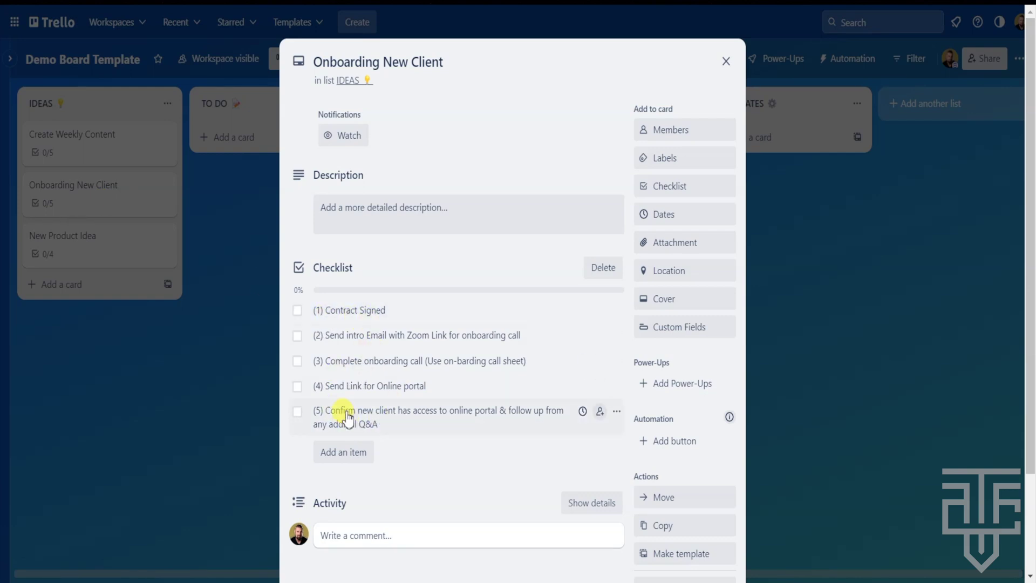
pyautogui.click(203, 391)
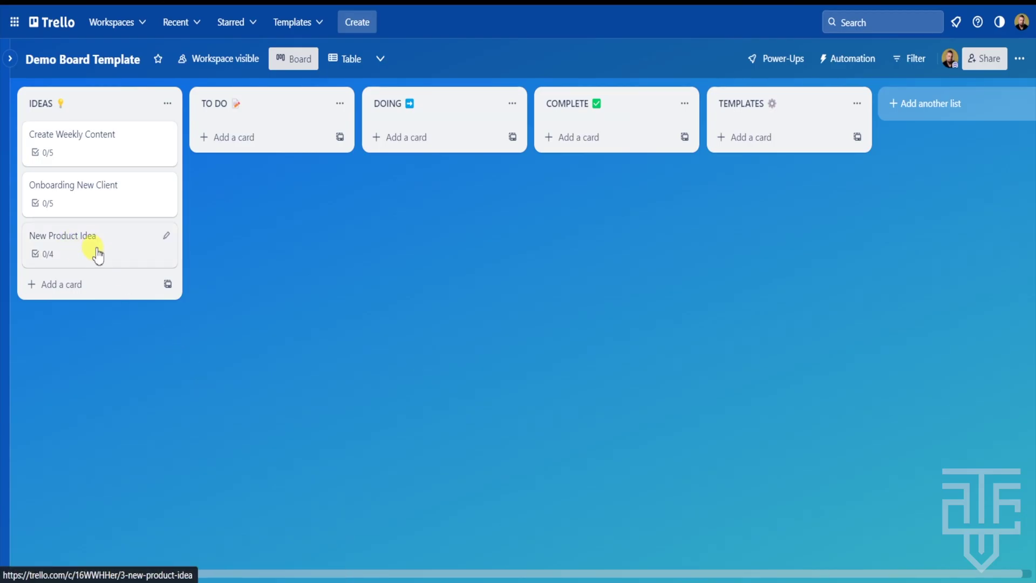
pyautogui.click(92, 248)
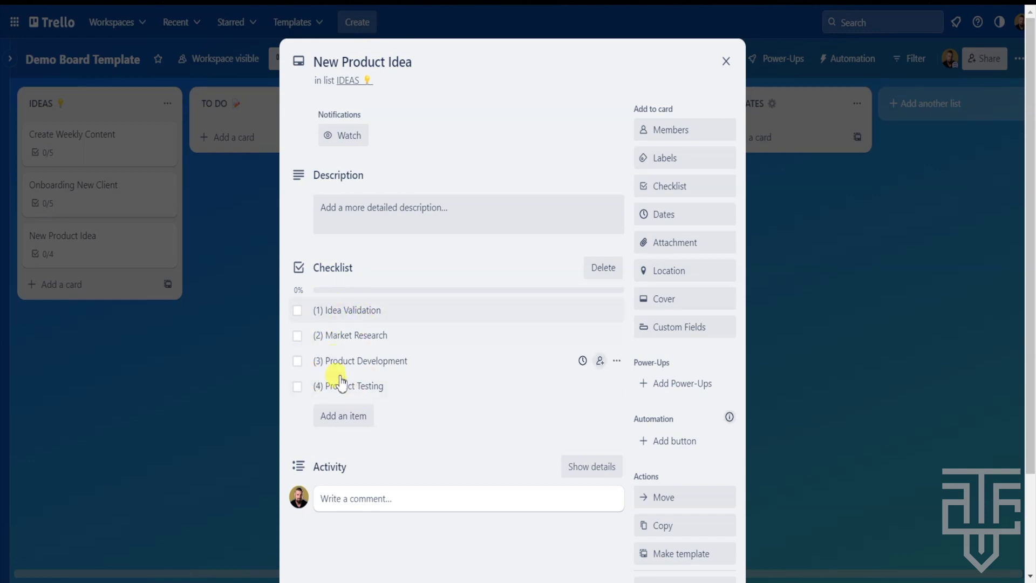
pyautogui.click(218, 351)
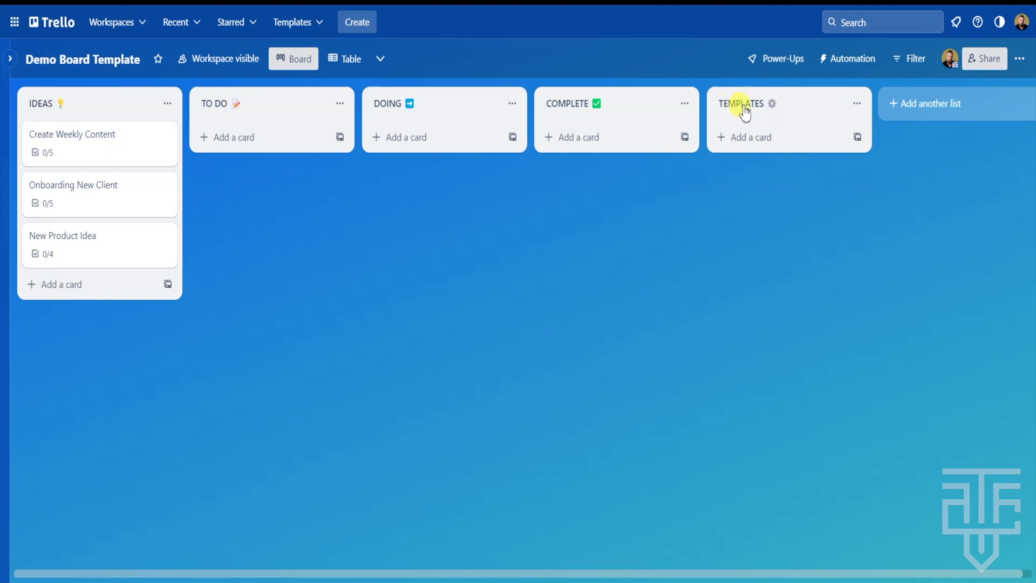
# Add a card titled Create Weekly Video to the TEMPLATES list
pyautogui.click(745, 137)
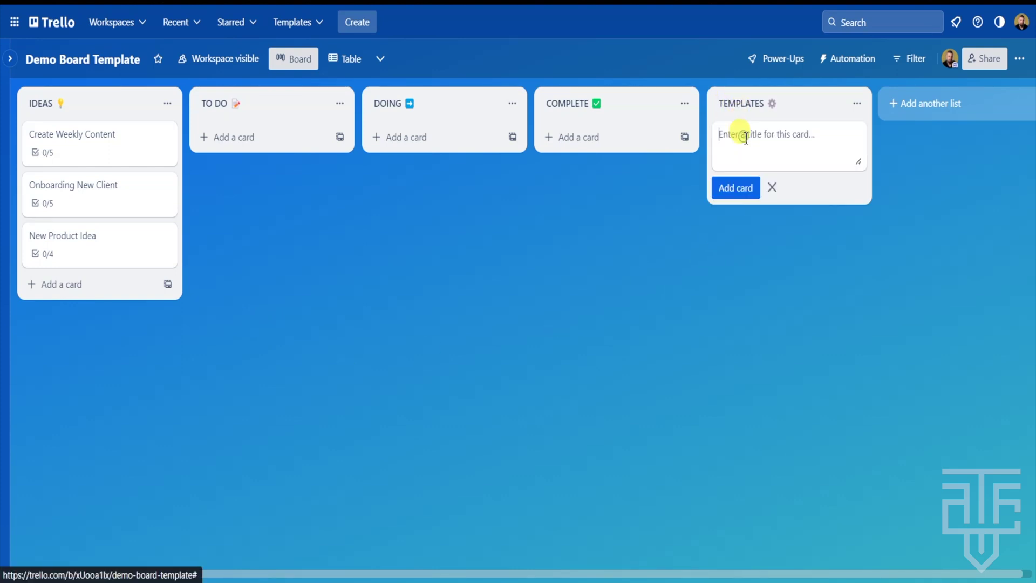
pyautogui.write('Create W')
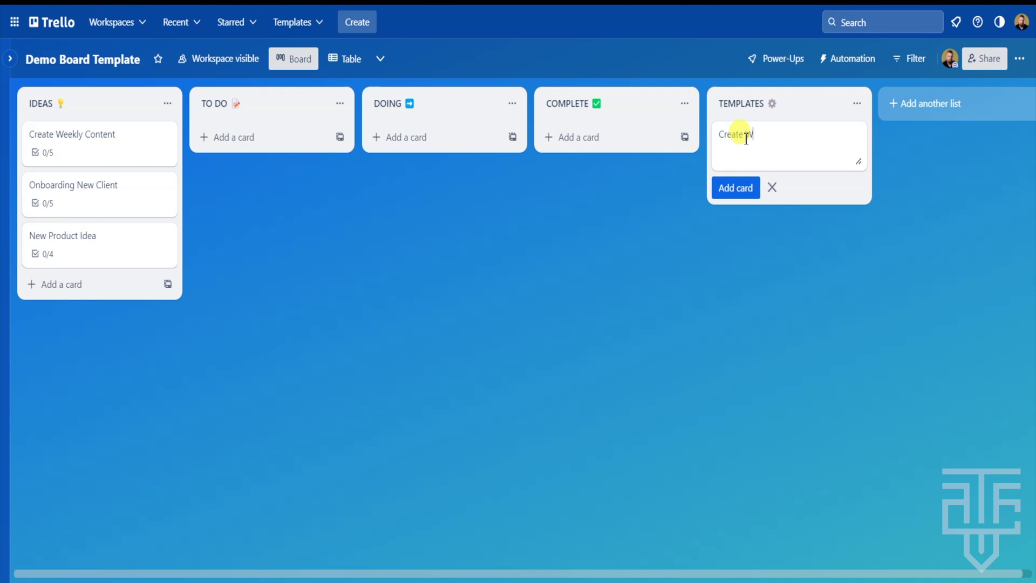
pyautogui.write('eekly Video')
pyautogui.press('Return')
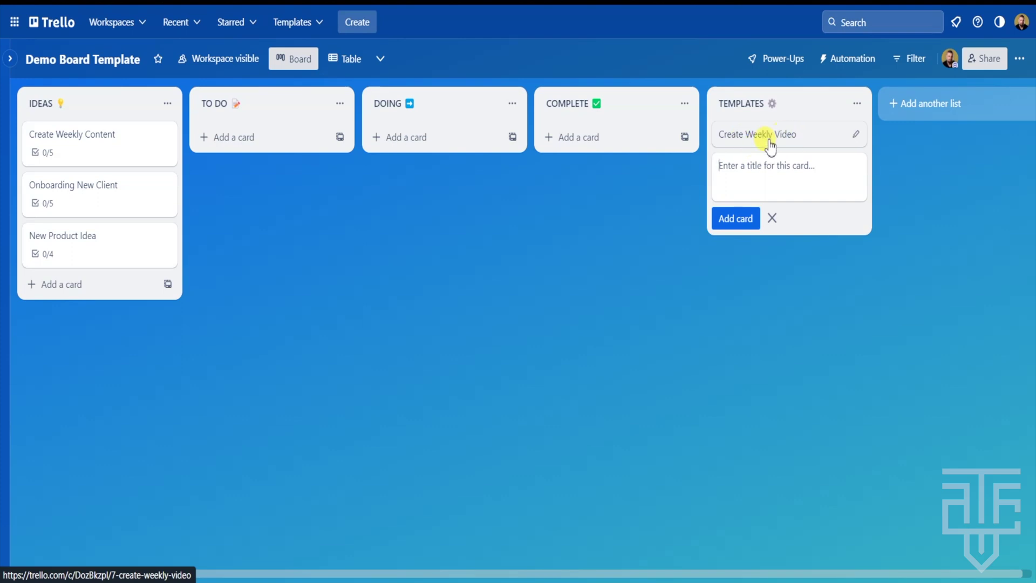
# Give the card a five-step checklist: topic, (2) Film Video, (3) Write a caption, (4) Upload video, promotion
pyautogui.click(814, 136)
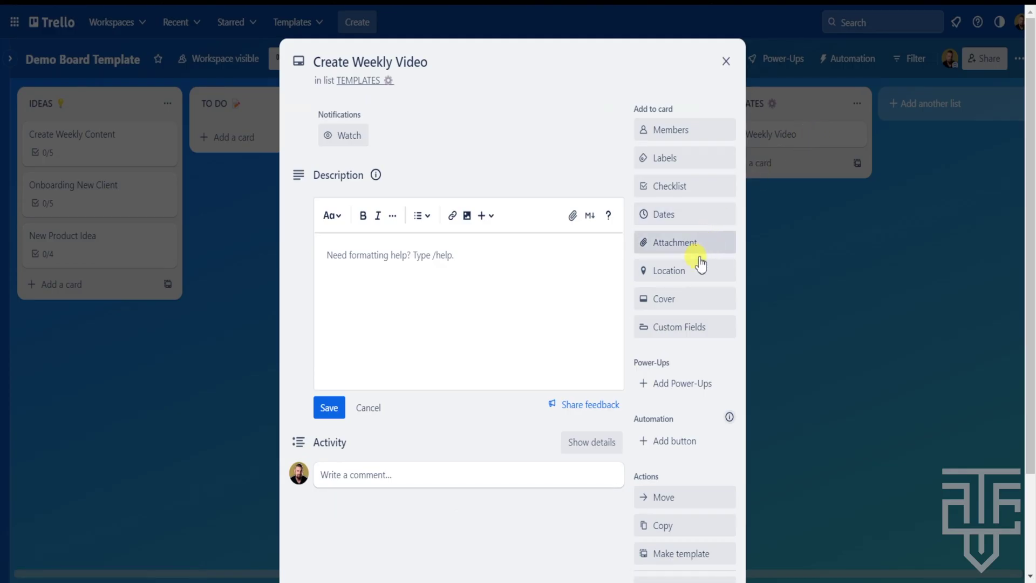
pyautogui.click(678, 193)
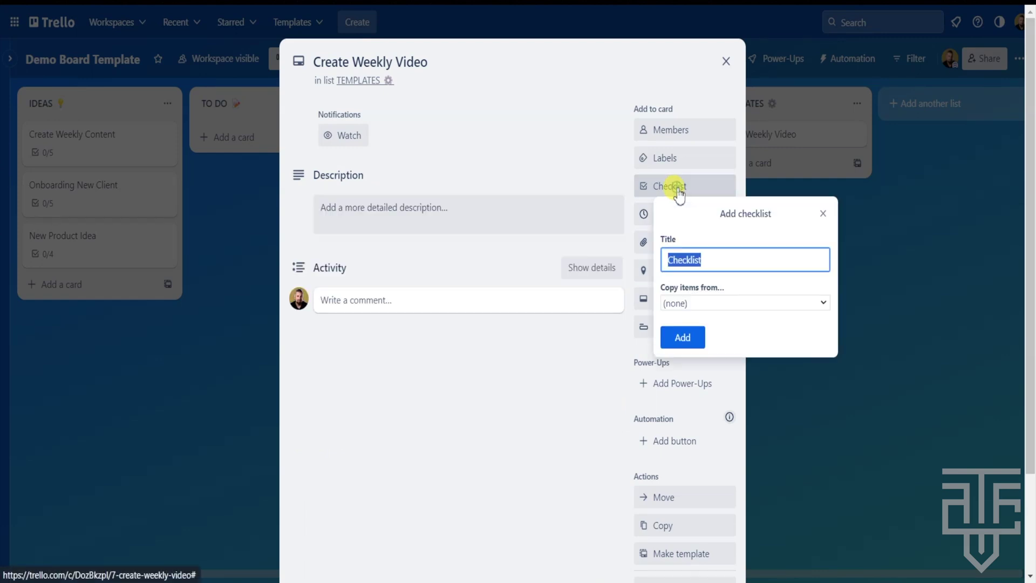
pyautogui.click(682, 337)
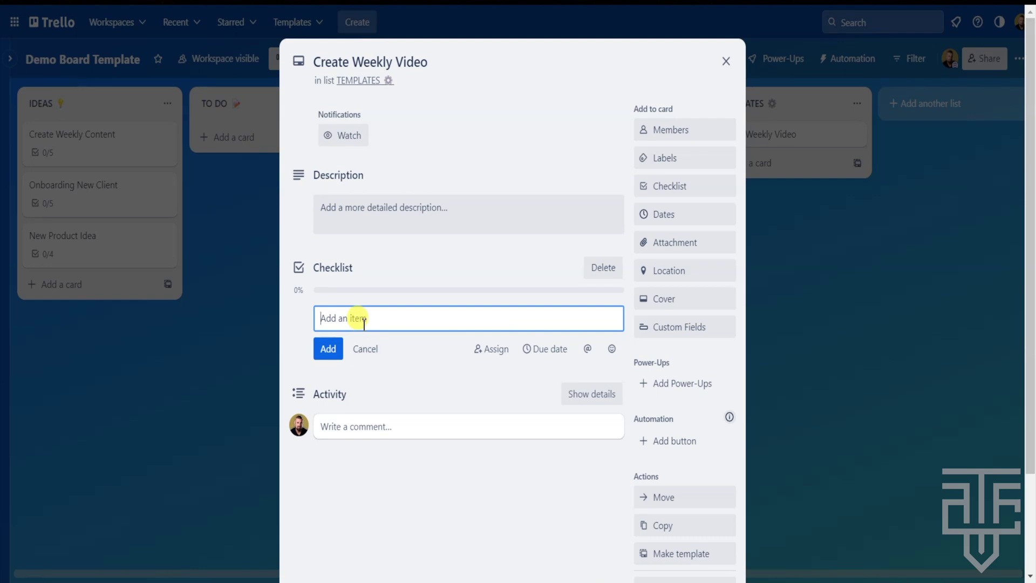
pyautogui.press('Return')
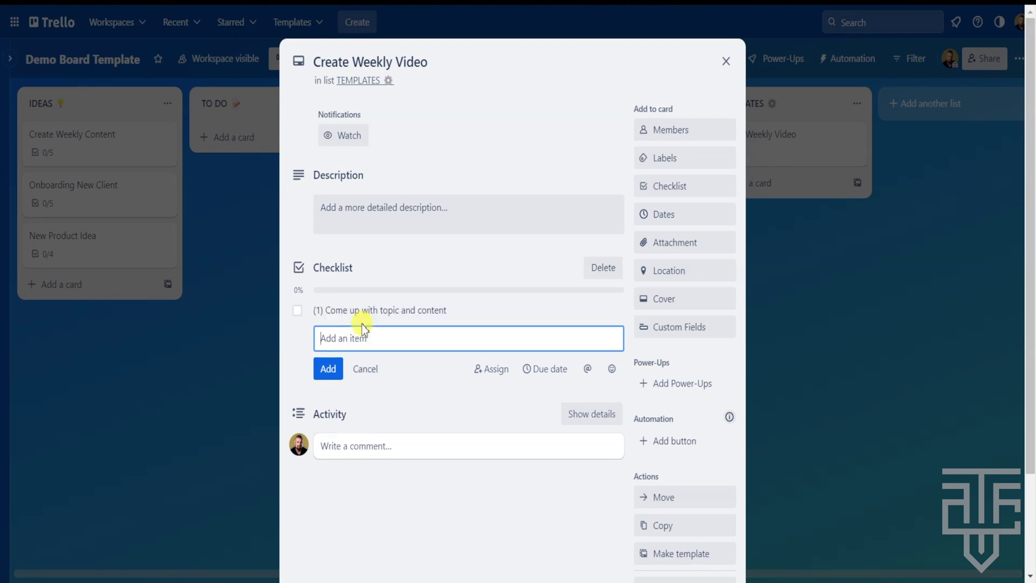
pyautogui.press('Return')
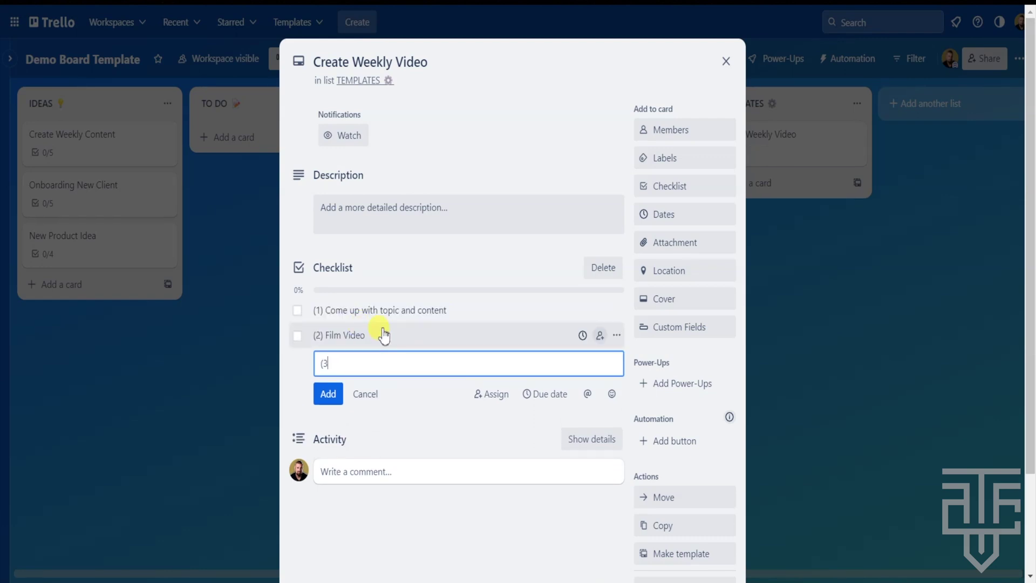
pyautogui.press('Return')
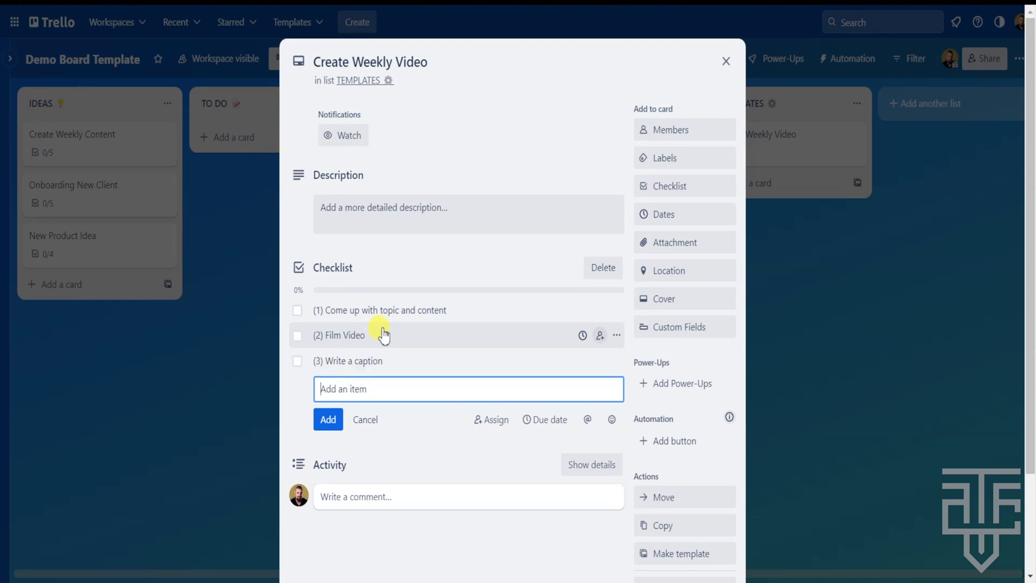
pyautogui.write('(4) Upload video')
pyautogui.press('Return')
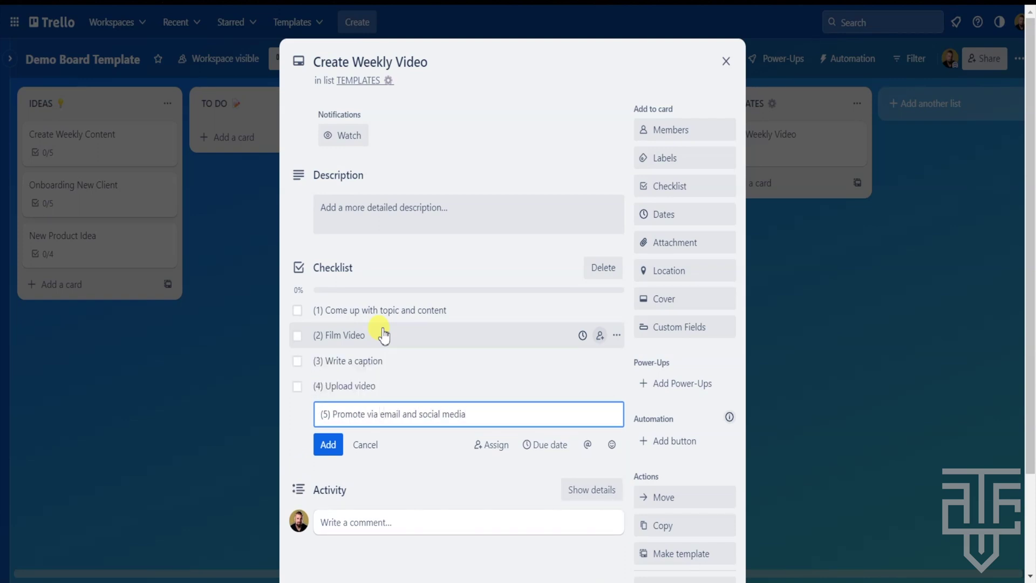
pyautogui.click(326, 444)
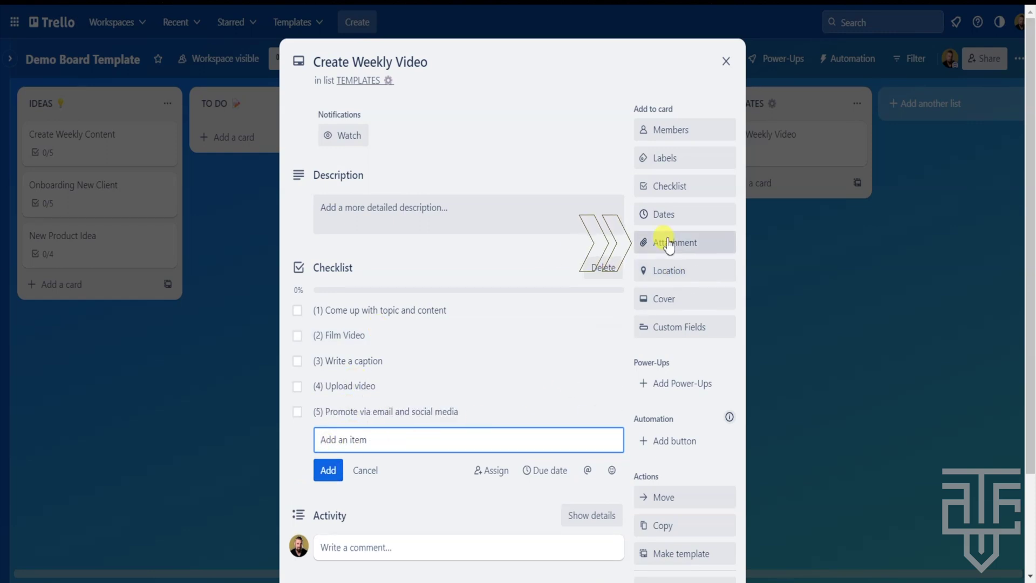
# Set the card's description to 'Extra notes here'
pyautogui.click(476, 224)
pyautogui.write('Ex')
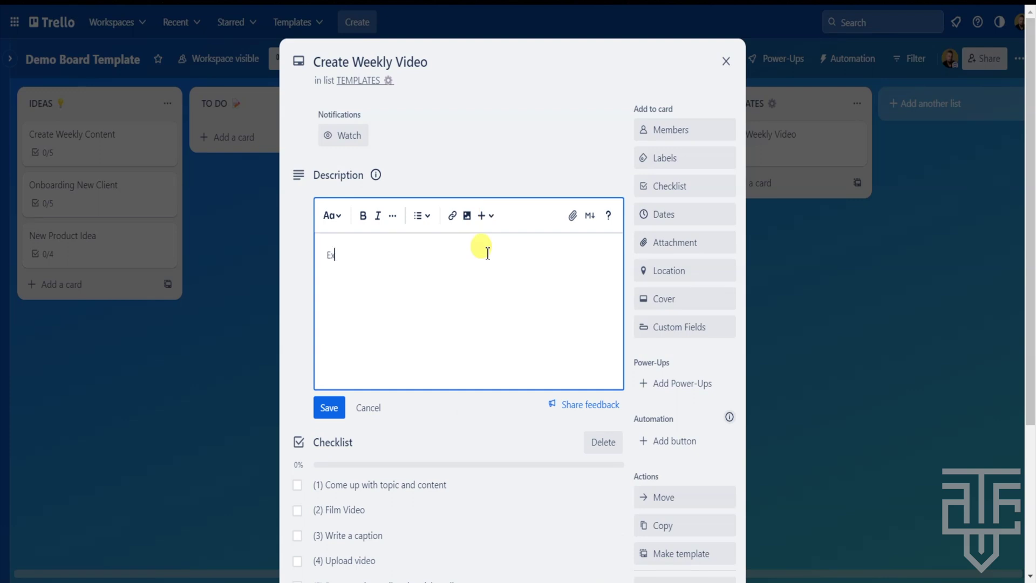
pyautogui.write('tra notes here')
pyautogui.click(329, 407)
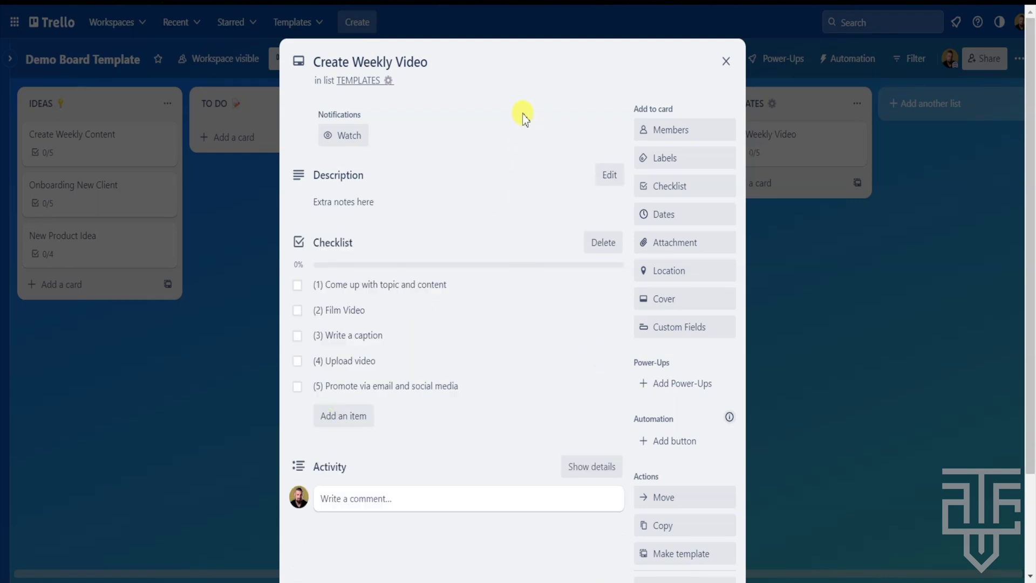
# Apply the Content Creation label and assign the board member to the card
pyautogui.click(668, 160)
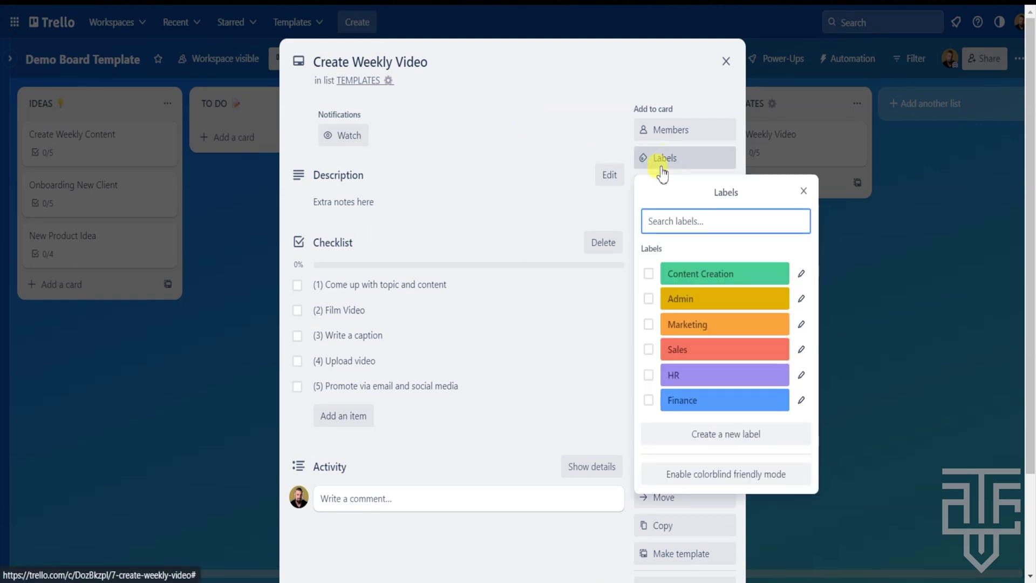
pyautogui.click(649, 274)
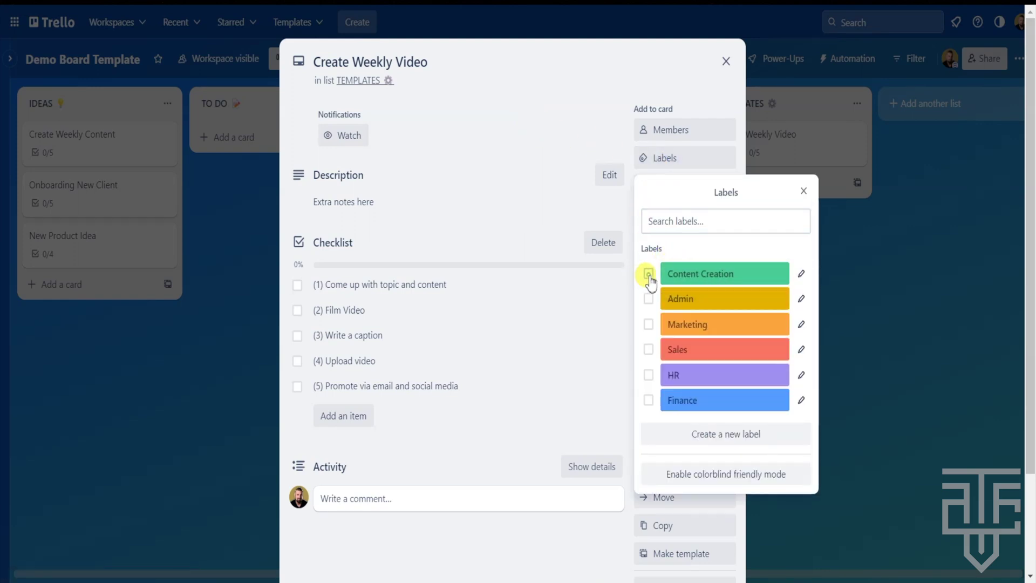
pyautogui.click(531, 231)
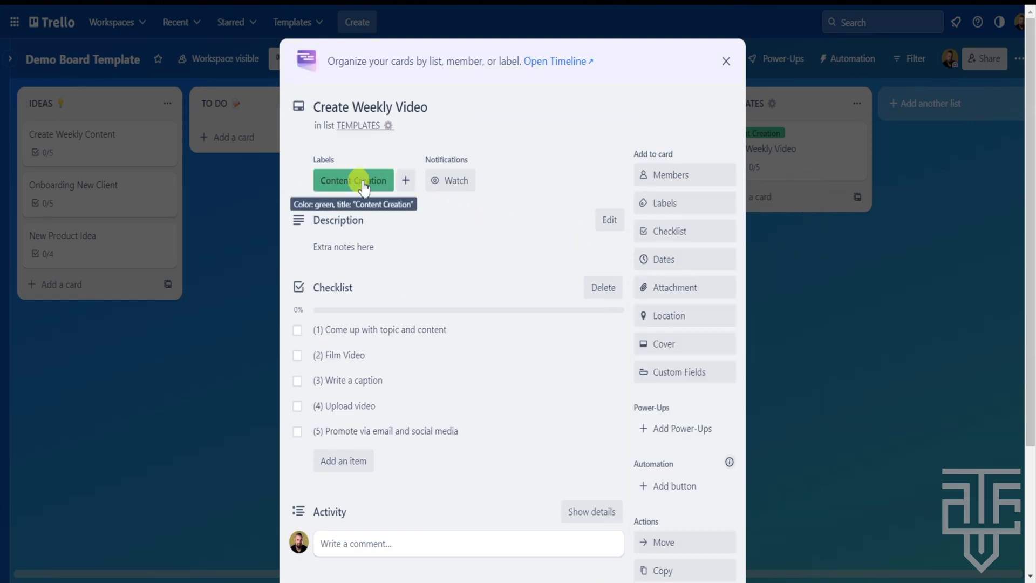
pyautogui.click(661, 175)
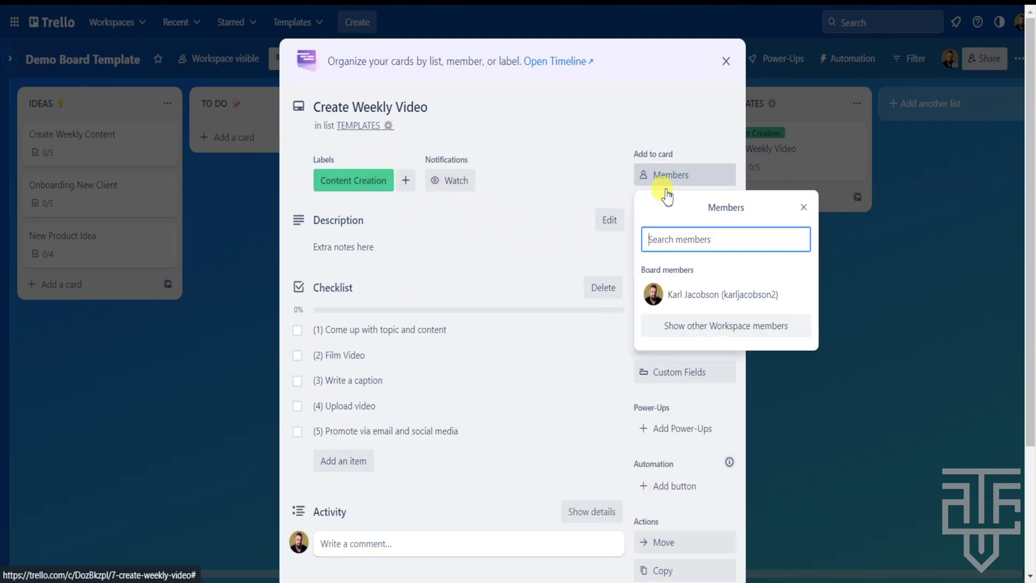
pyautogui.click(655, 294)
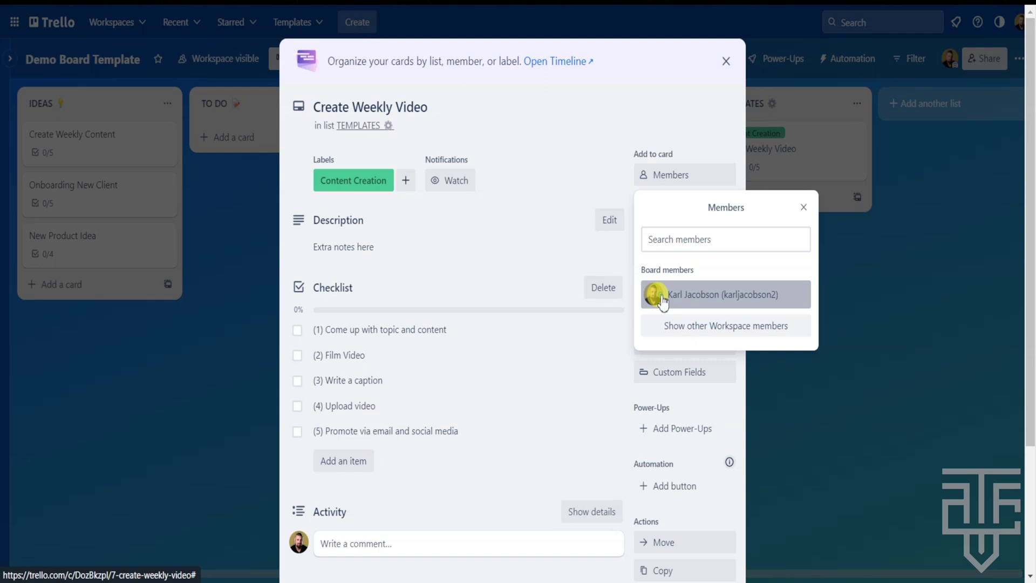
pyautogui.click(547, 267)
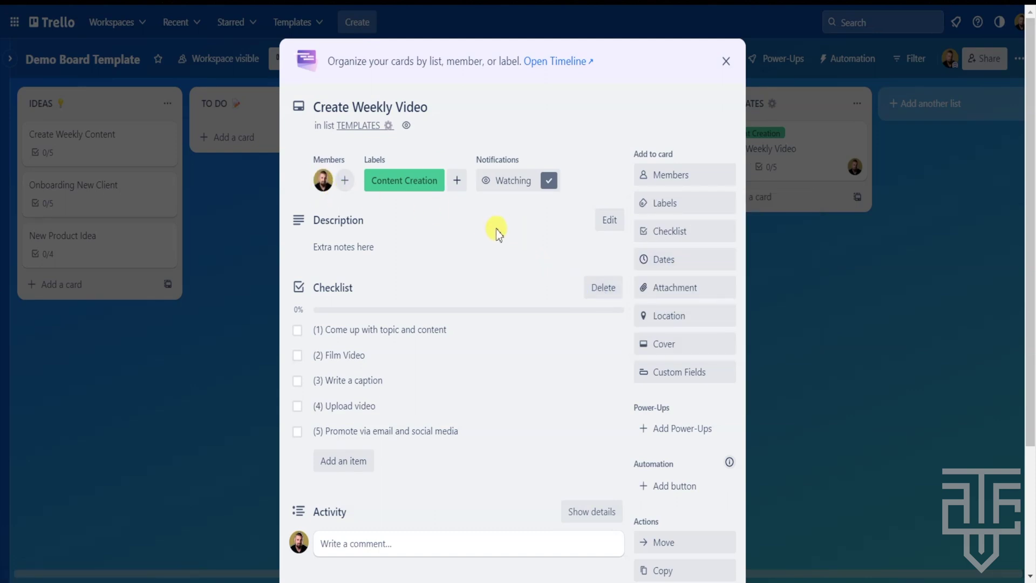
# Make Create Weekly Video a template card, then close and reopen it from the board
pyautogui.scroll(-5, 496, 229)
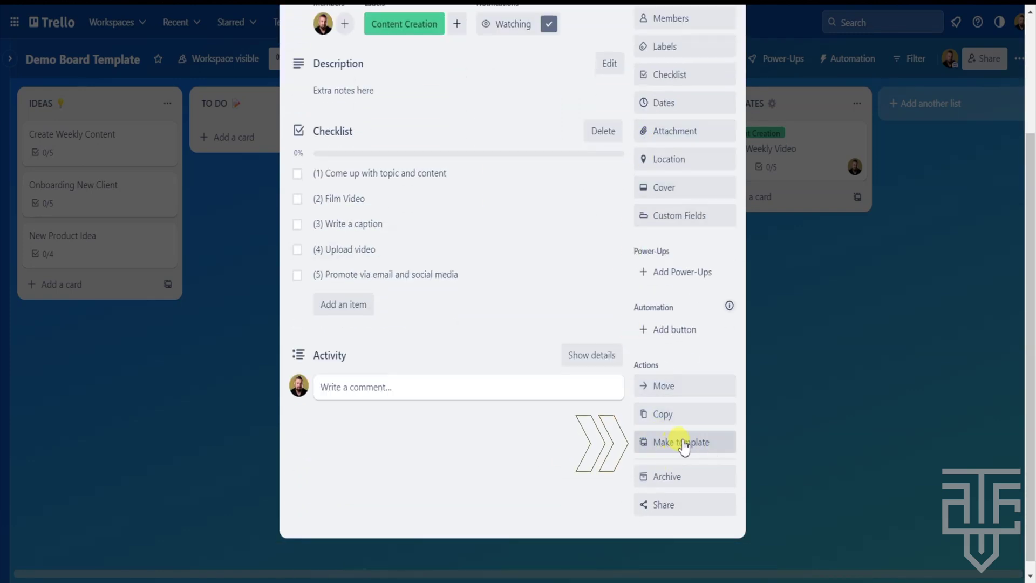
pyautogui.click(677, 445)
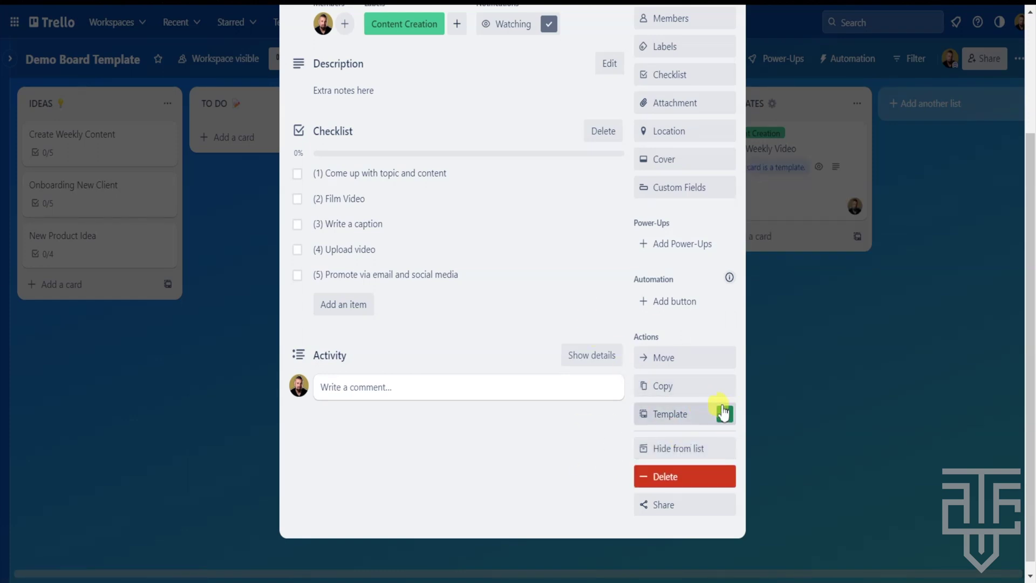
pyautogui.scroll(3, 564, 318)
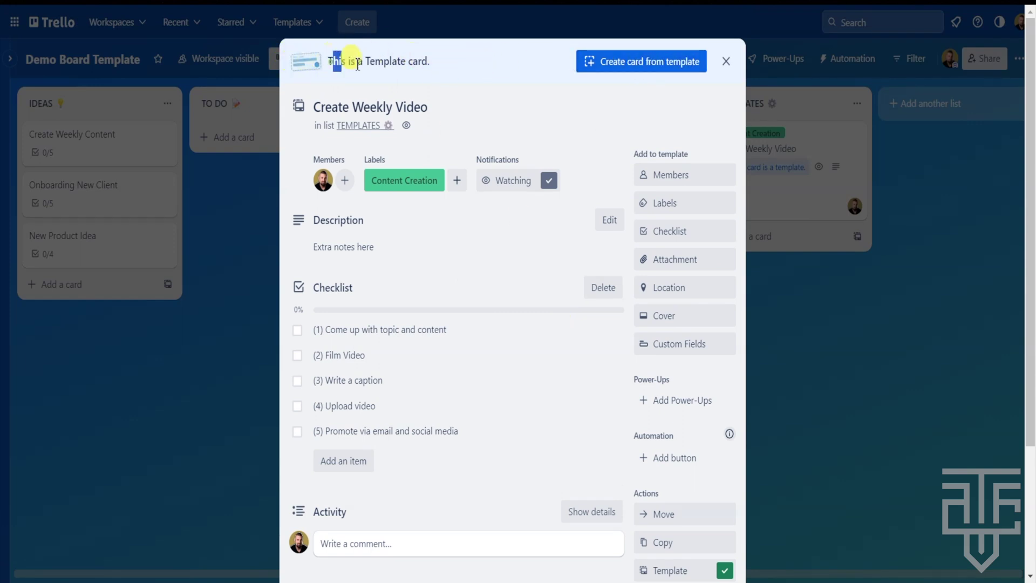
pyautogui.moveTo(357, 65); pyautogui.dragTo(432, 69)
pyautogui.click(462, 69)
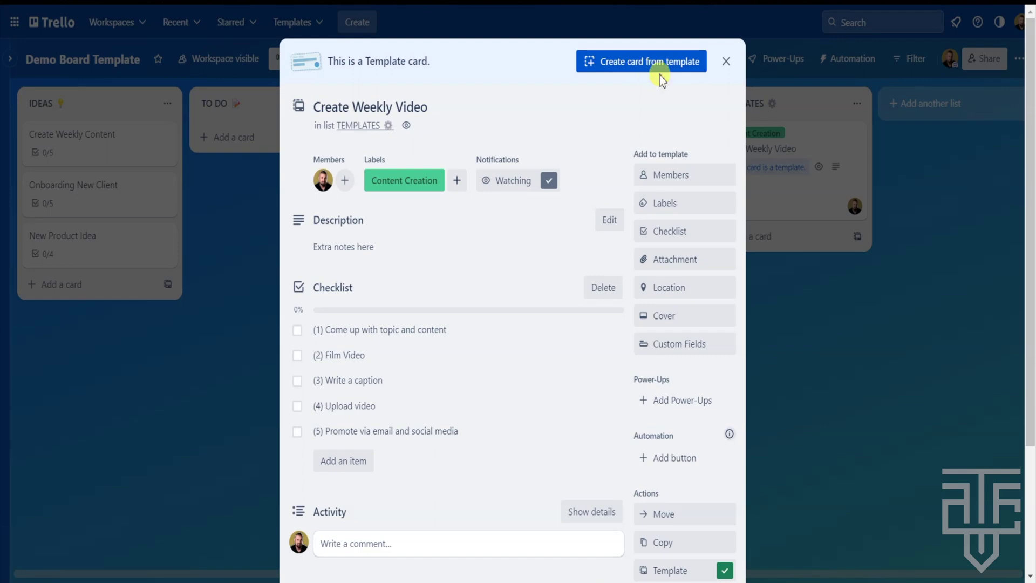
pyautogui.click(726, 62)
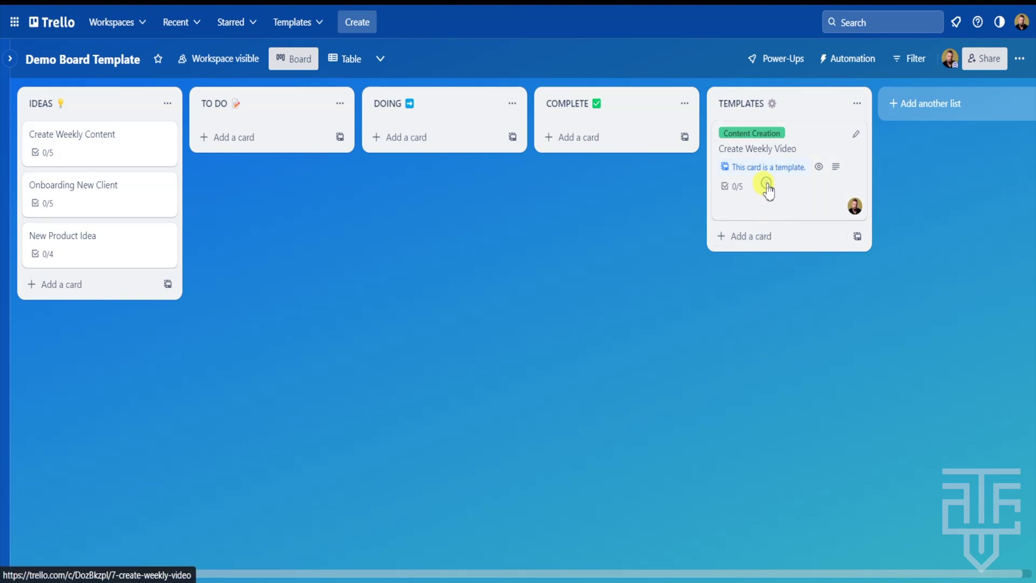
pyautogui.click(766, 183)
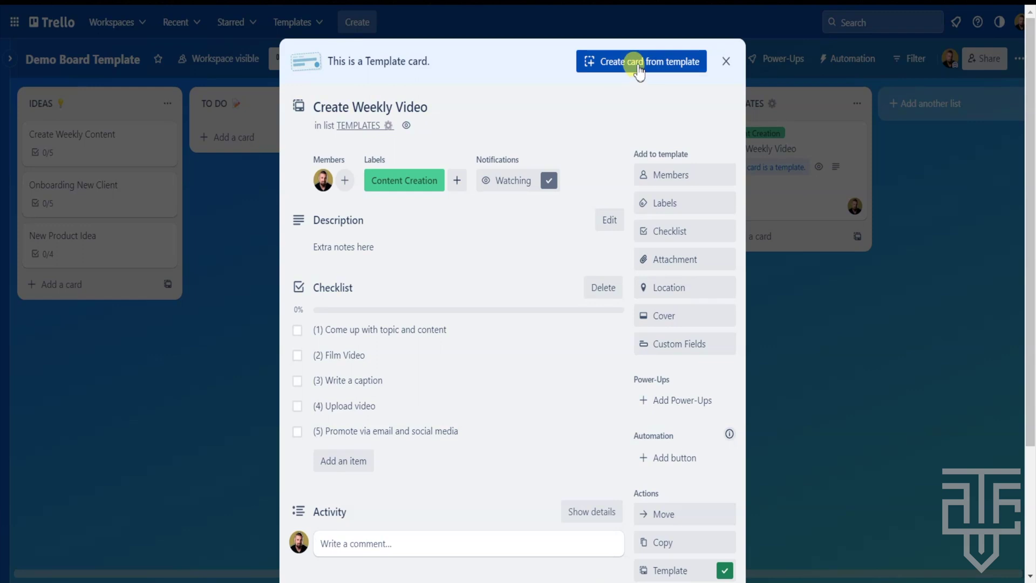
# Create 'Create Weekly Video (Trello Productivity Basics)' in TO DO from the template, keeping its labels
pyautogui.scroll(-2, 639, 70)
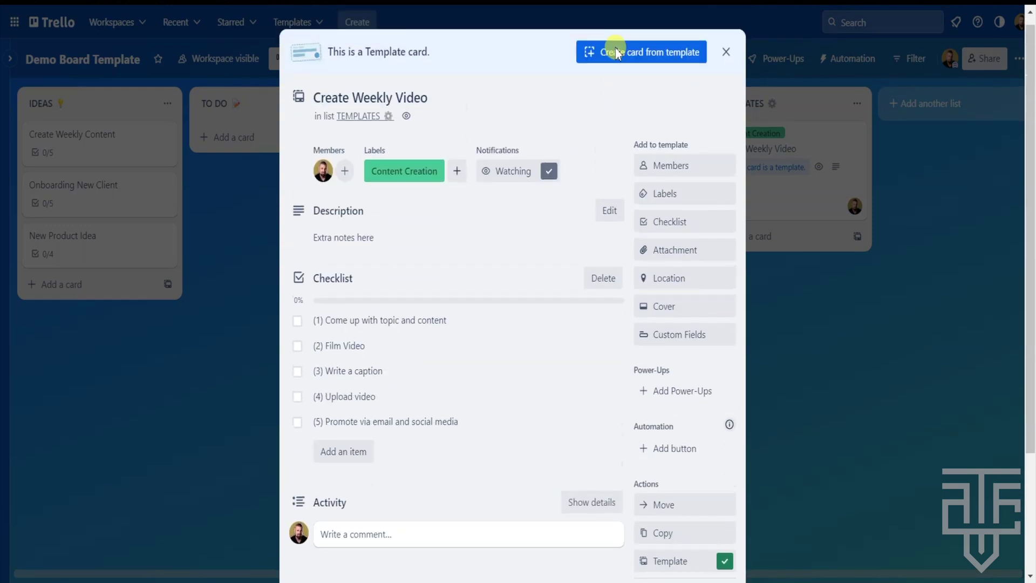
pyautogui.click(615, 53)
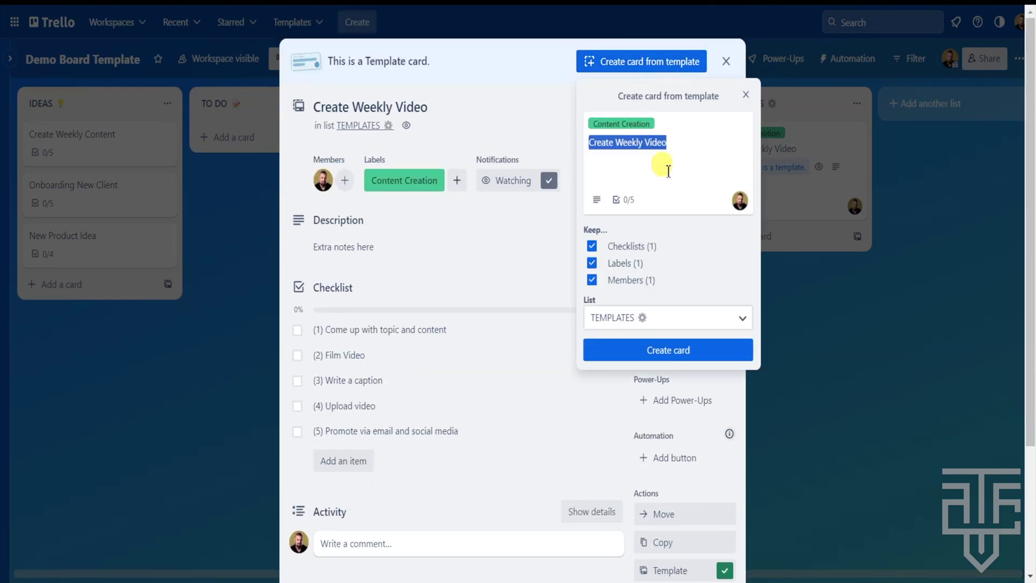
pyautogui.click(675, 149)
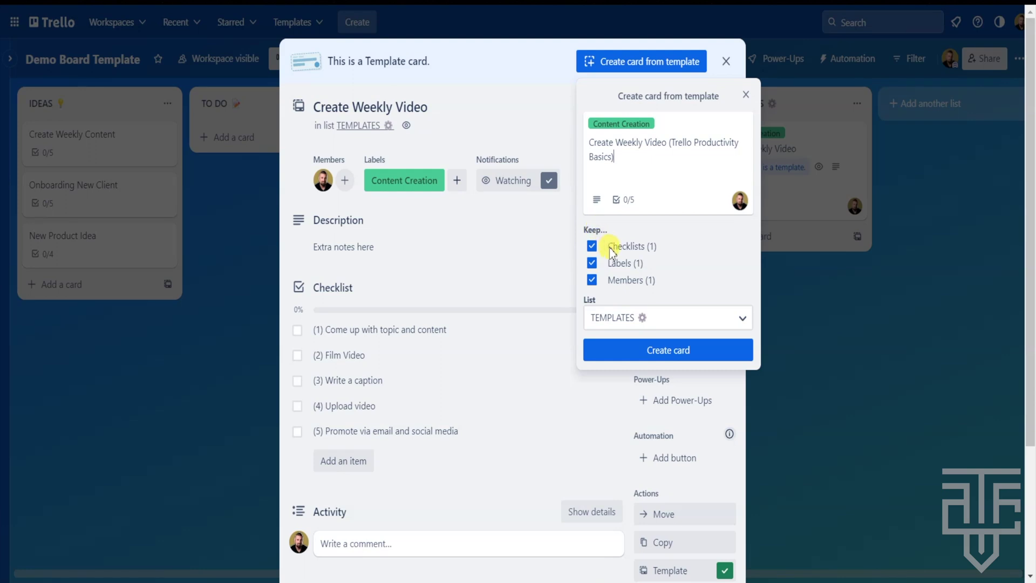
pyautogui.click(592, 263)
pyautogui.click(592, 248)
pyautogui.click(744, 321)
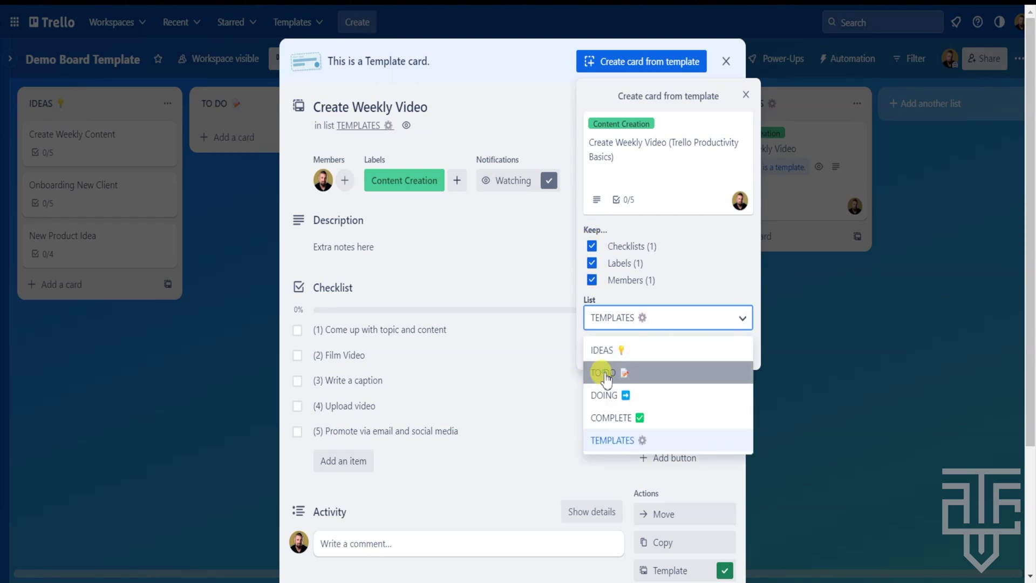
pyautogui.click(590, 379)
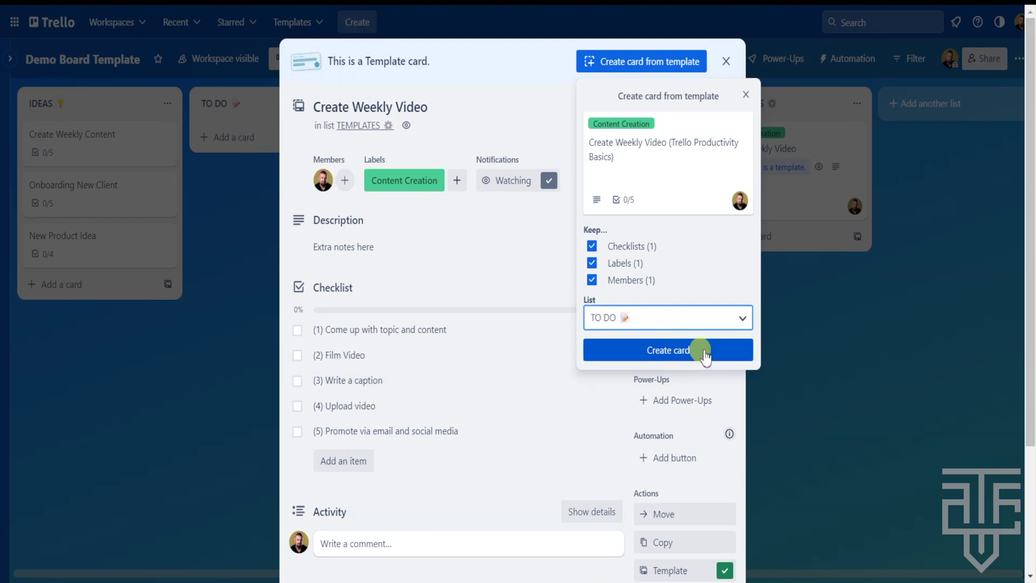
pyautogui.click(704, 354)
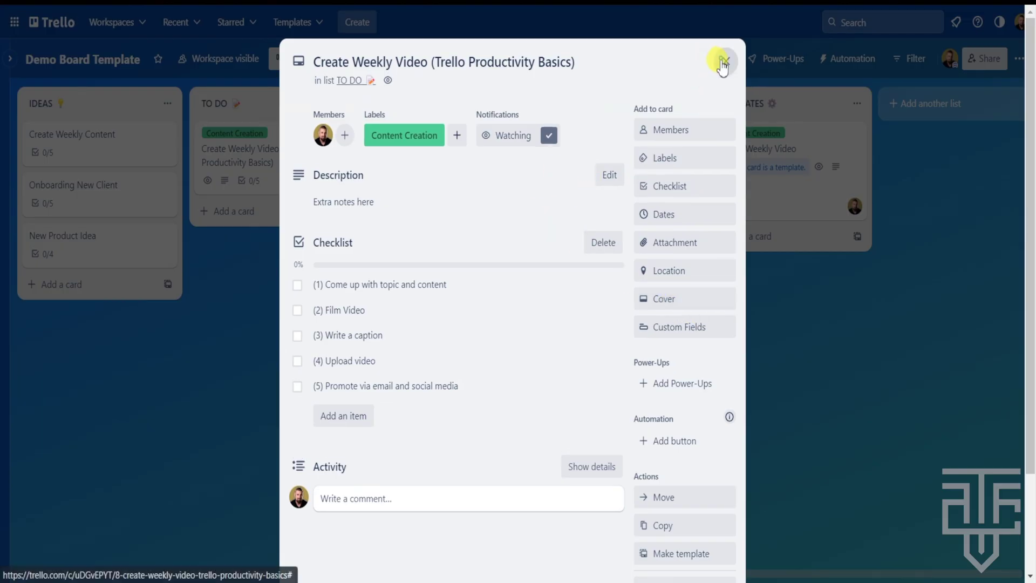
pyautogui.click(725, 61)
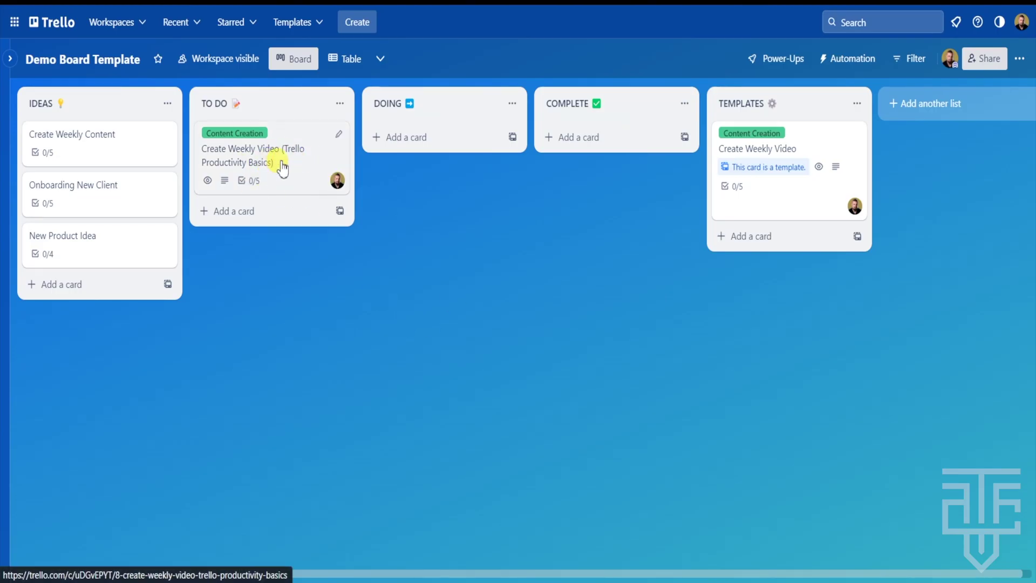
# Check the new TO DO card, then add checklist item (6) Step 6 to the template
pyautogui.click(280, 168)
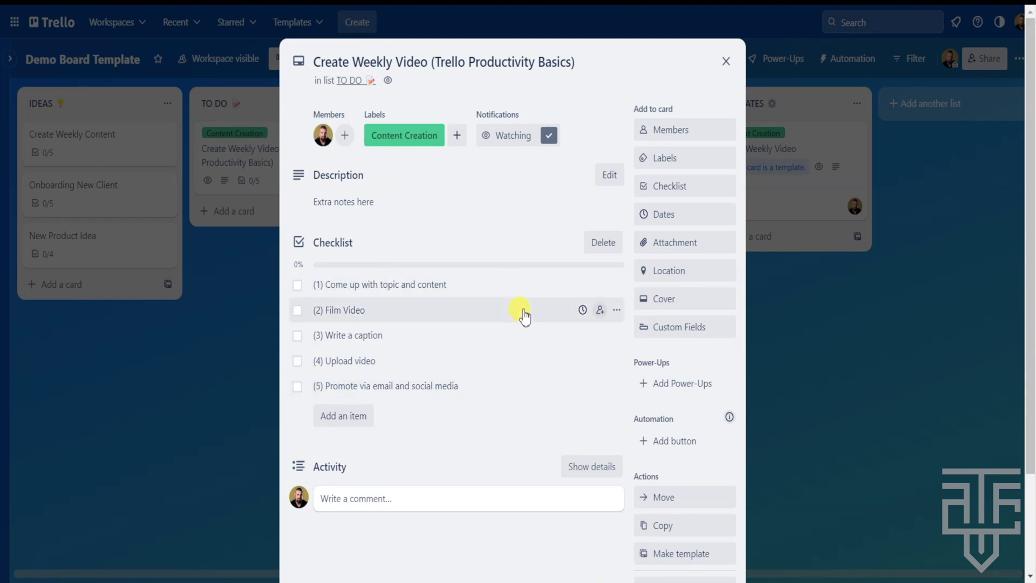
pyautogui.click(727, 63)
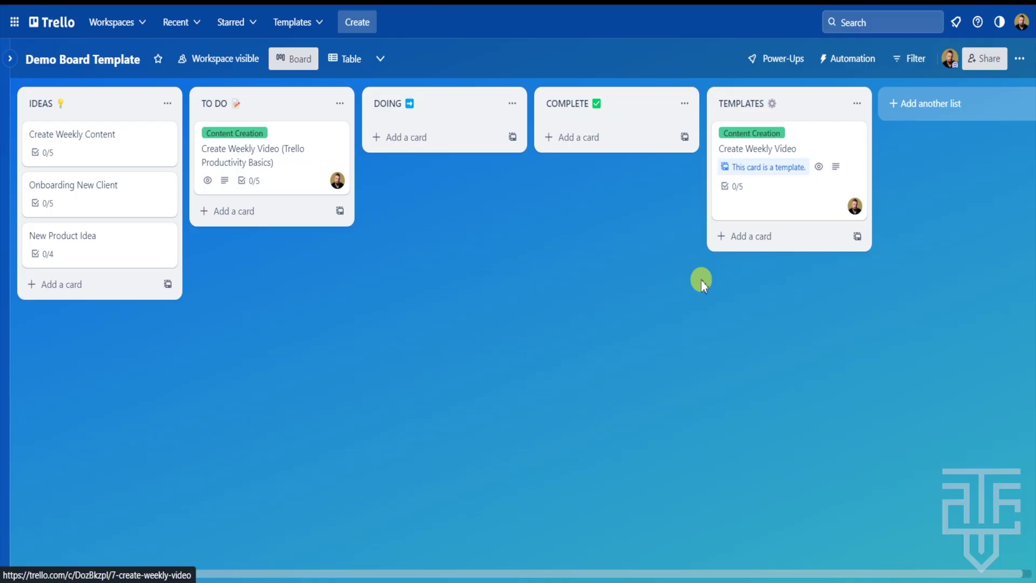
pyautogui.click(775, 197)
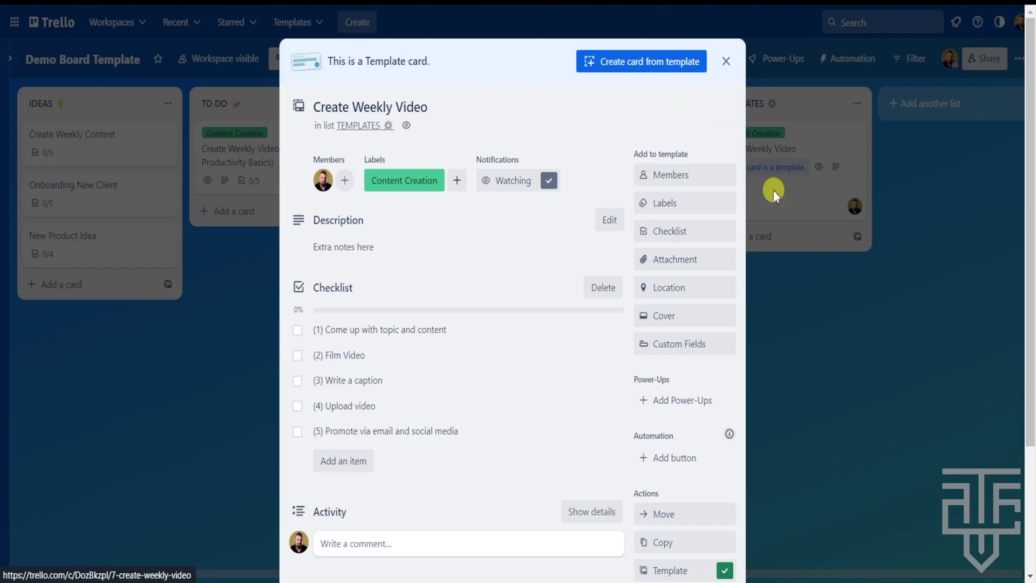
pyautogui.click(344, 462)
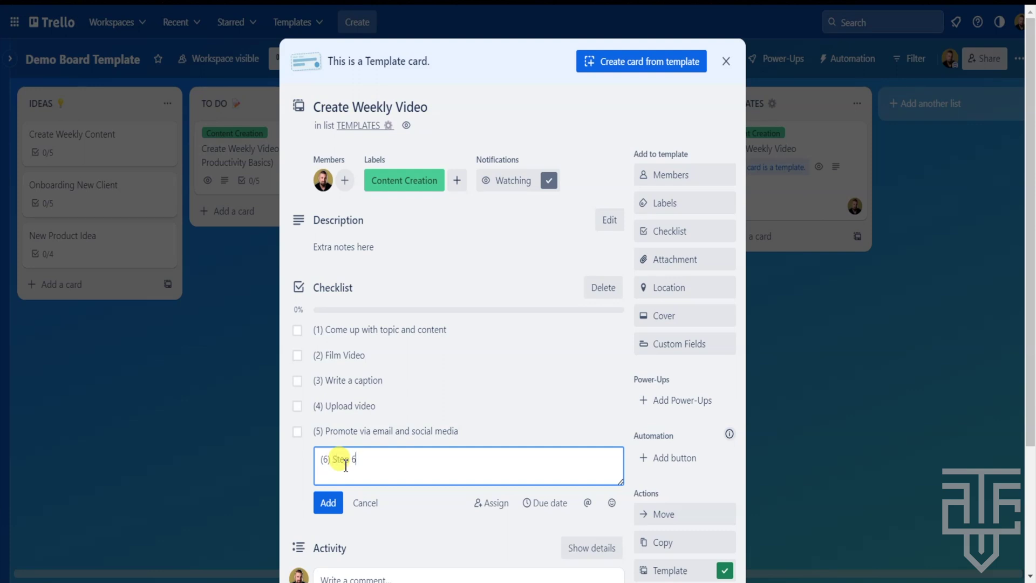
pyautogui.click(325, 498)
pyautogui.click(240, 460)
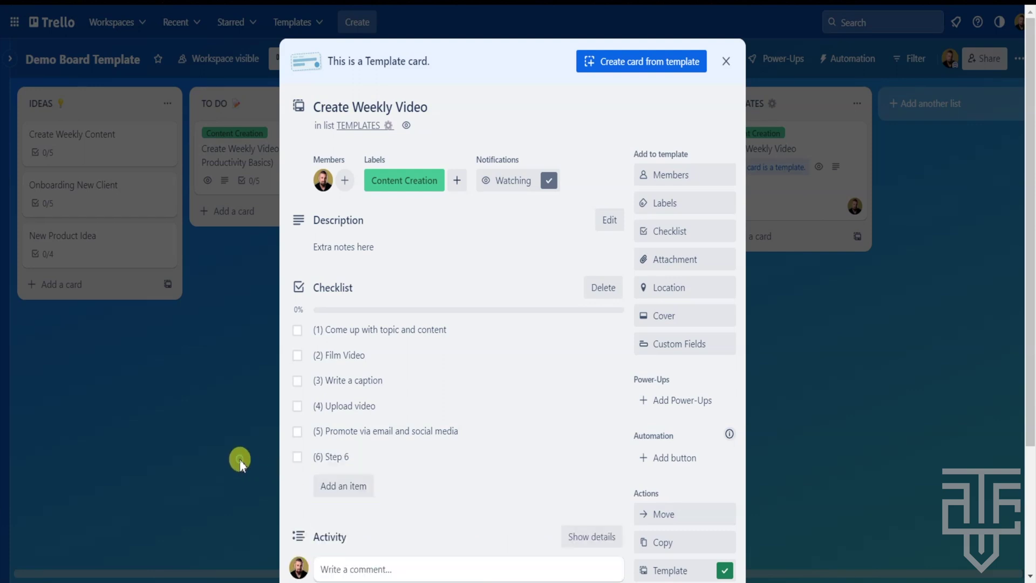
pyautogui.click(244, 436)
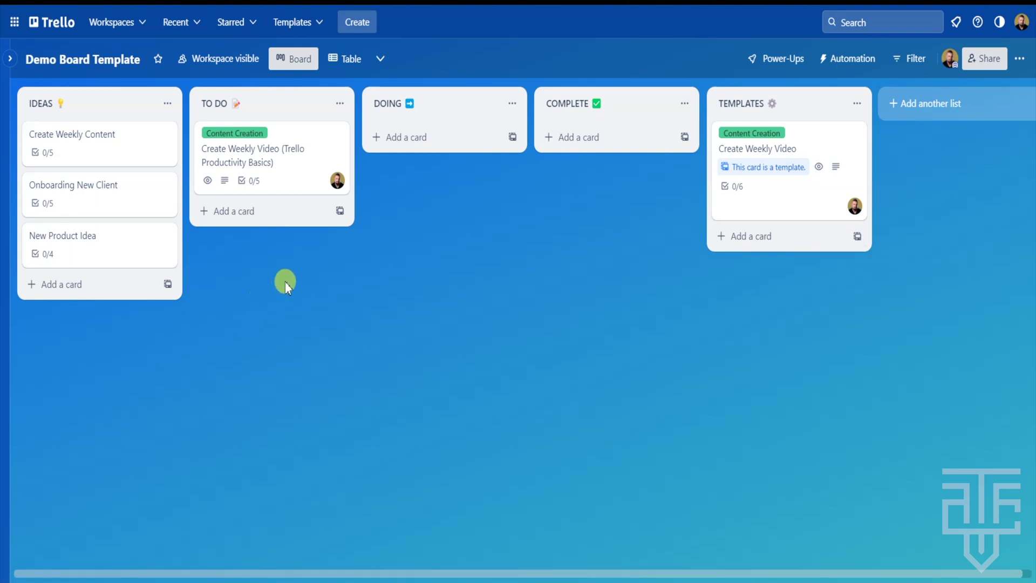
# From TO DO's template menu, create 'Create Weekly Video (High Performance Habits)' from the template
pyautogui.click(340, 212)
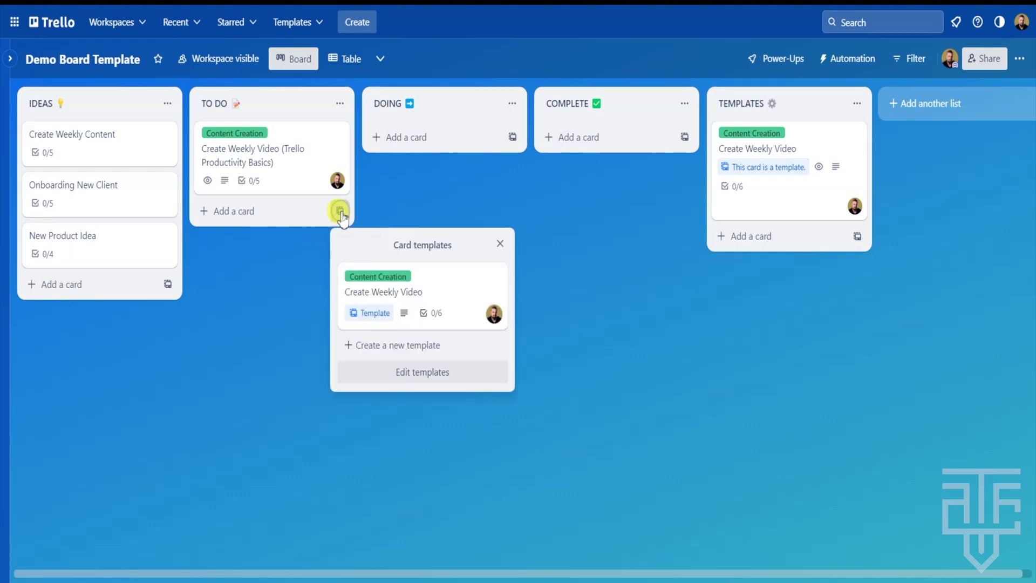
pyautogui.click(443, 301)
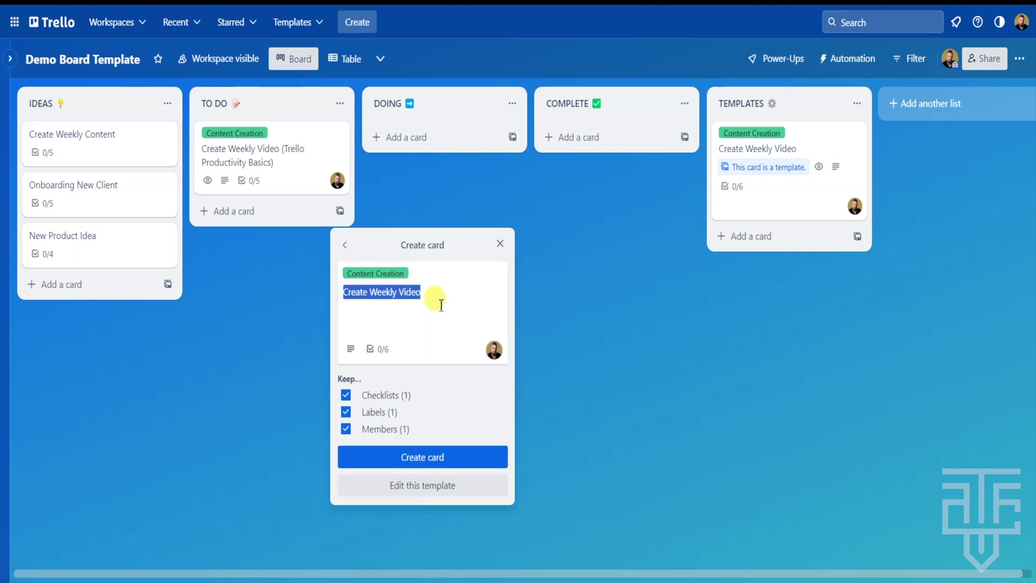
pyautogui.click(432, 295)
pyautogui.write('(High Performance Habits')
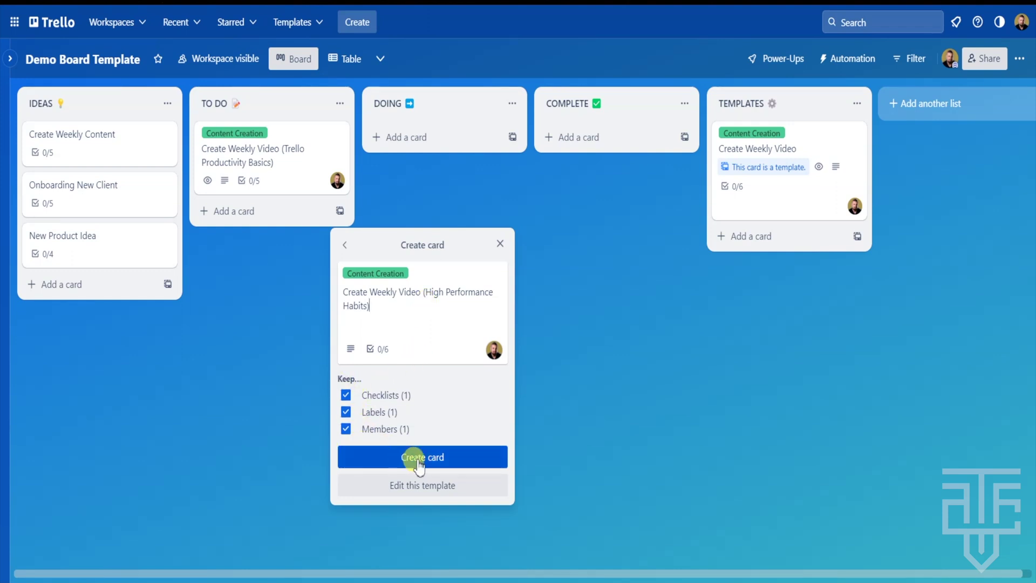
pyautogui.click(453, 458)
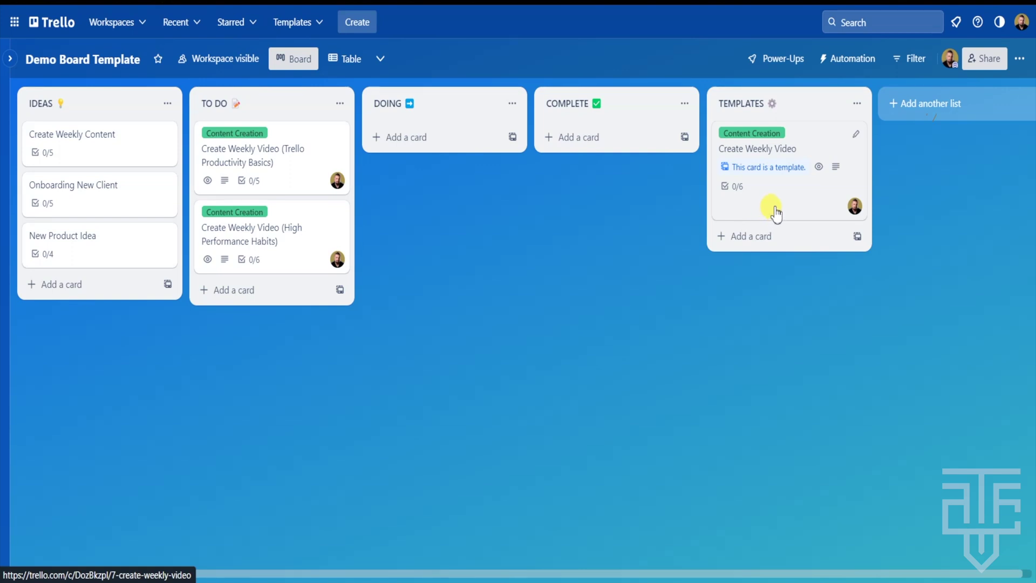
# Hide the Create Weekly Video template from the TEMPLATES list via quick edit
pyautogui.click(857, 136)
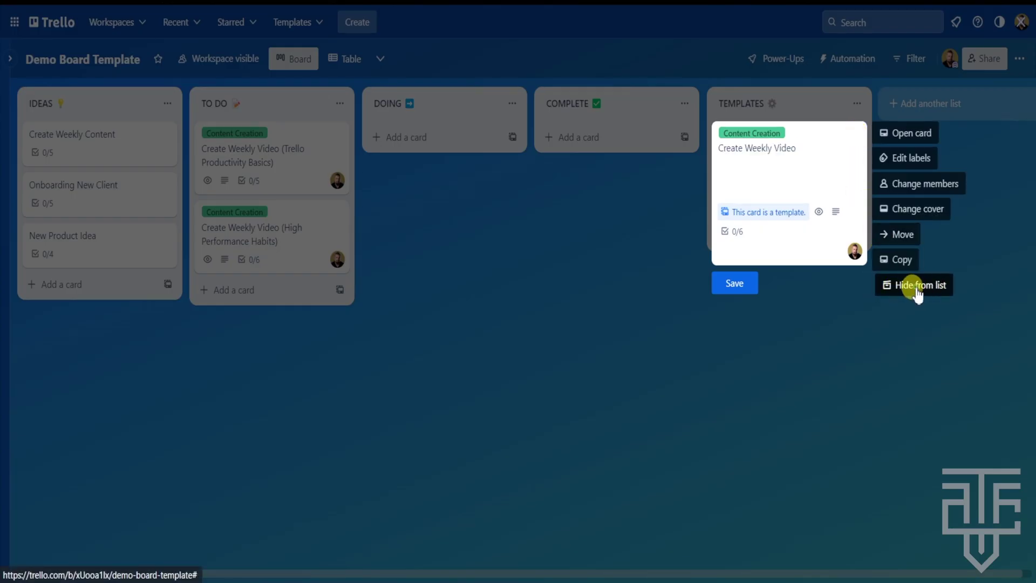
pyautogui.click(907, 291)
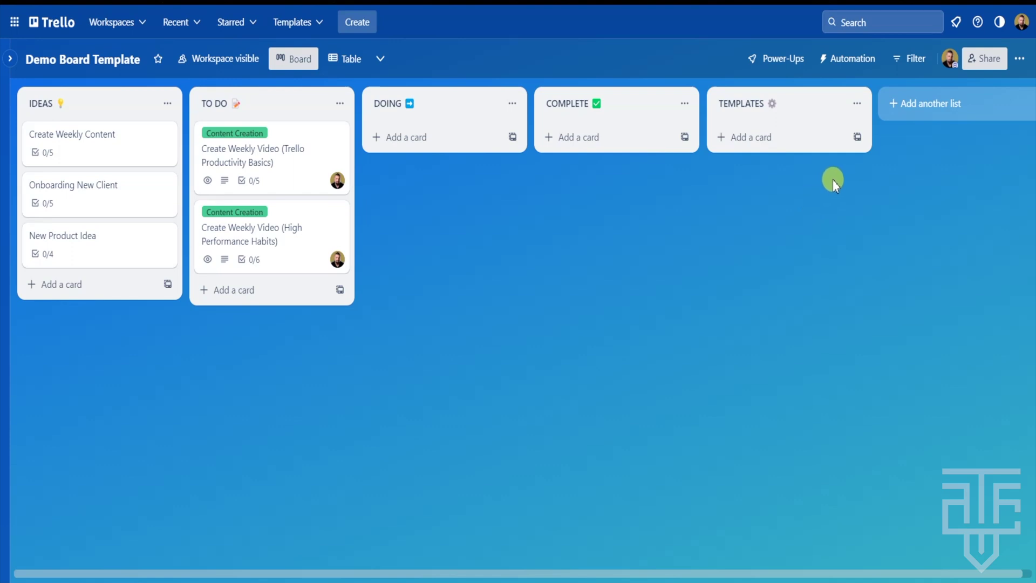
# Open the hidden Create Weekly Video template through Edit templates in the card-template menu
pyautogui.click(858, 138)
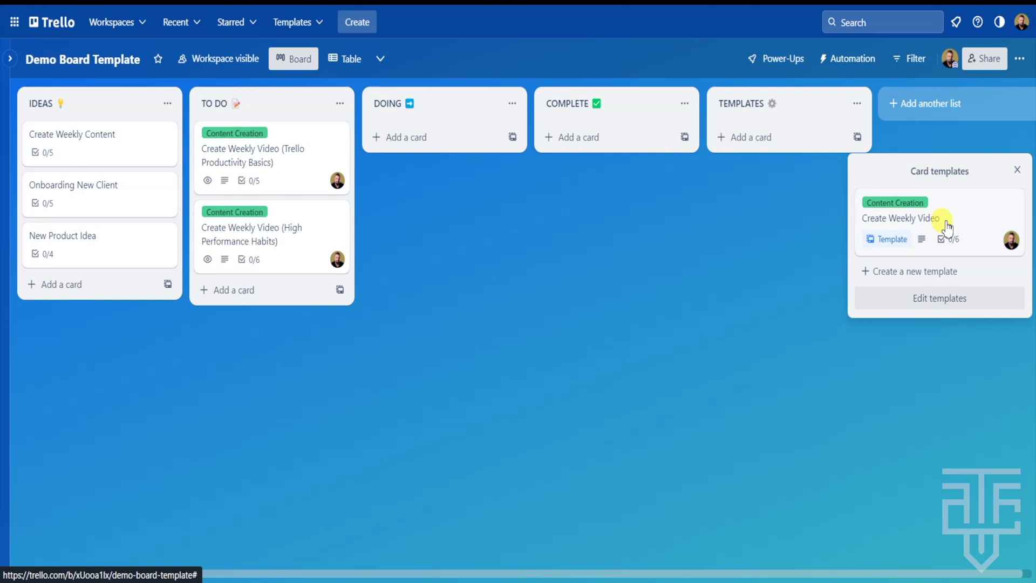
pyautogui.click(927, 305)
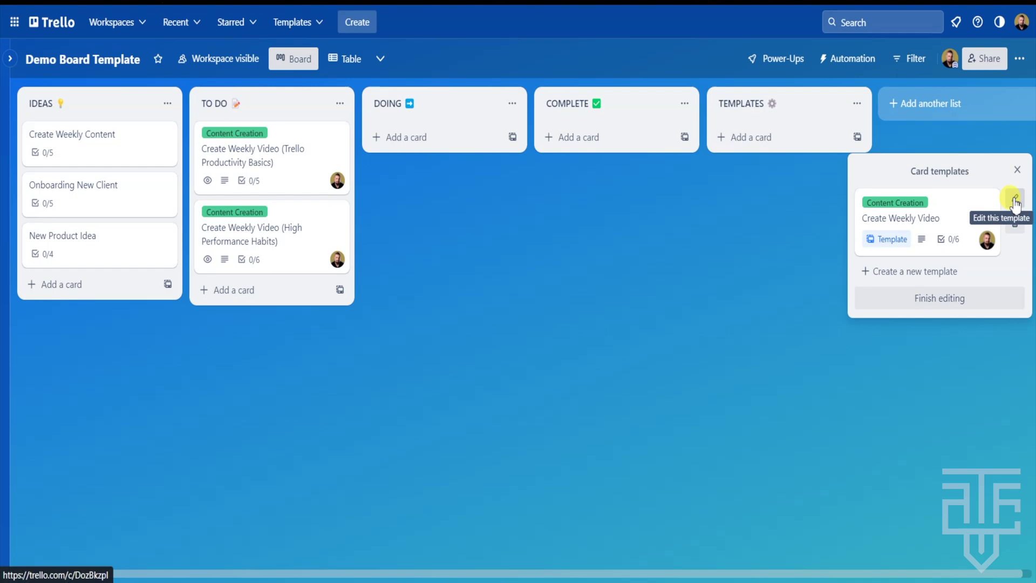
pyautogui.click(1016, 204)
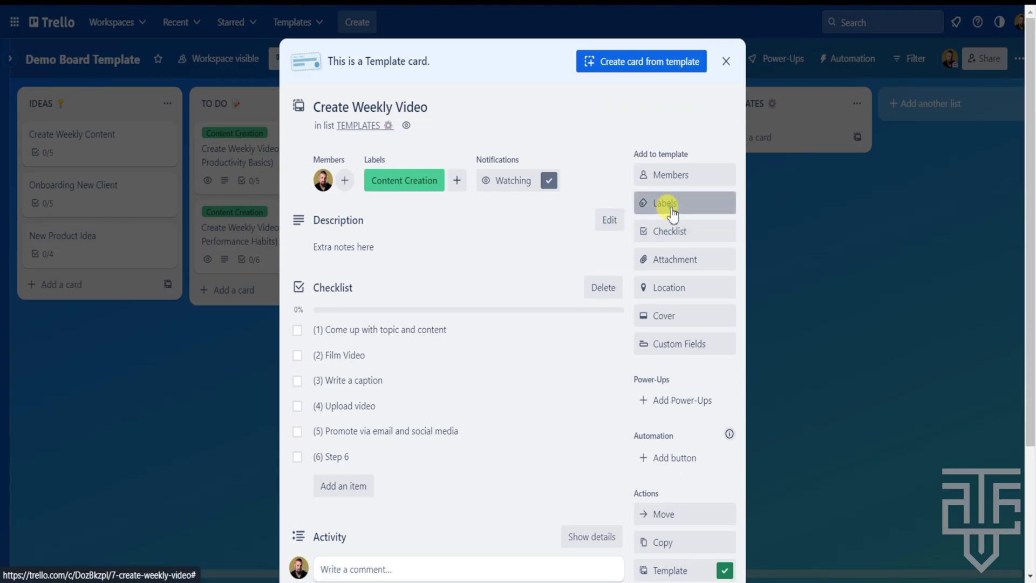
# Add the Admin label to the template and set it to show in the TEMPLATES list again
pyautogui.click(672, 214)
pyautogui.click(650, 344)
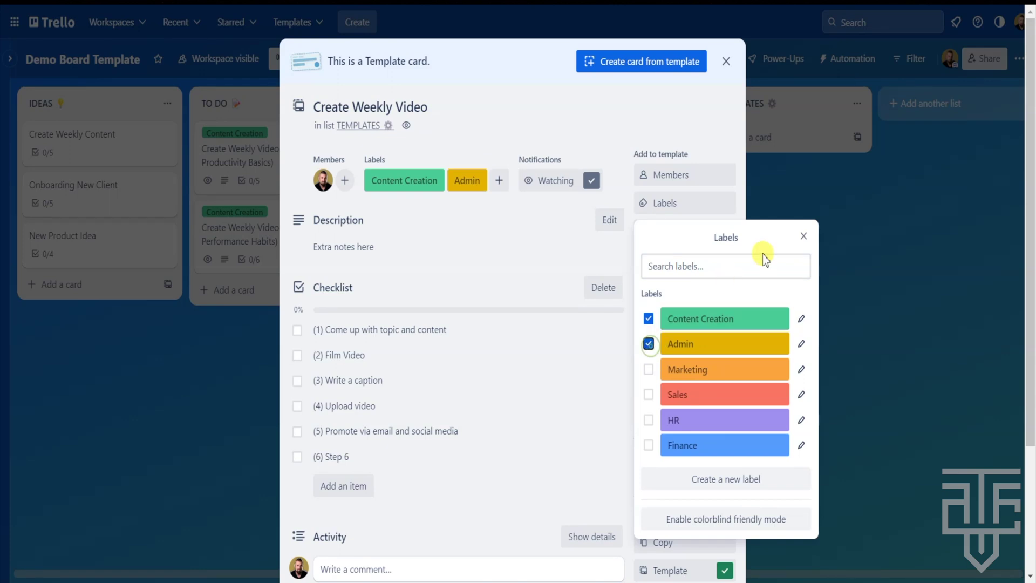
pyautogui.click(805, 238)
pyautogui.scroll(-5, 581, 252)
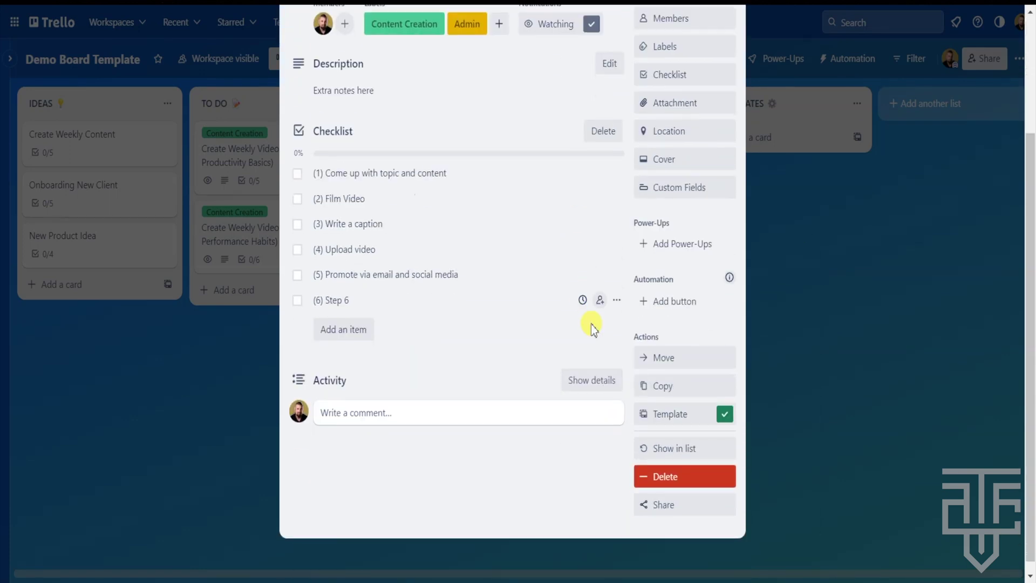
pyautogui.click(678, 449)
pyautogui.click(796, 325)
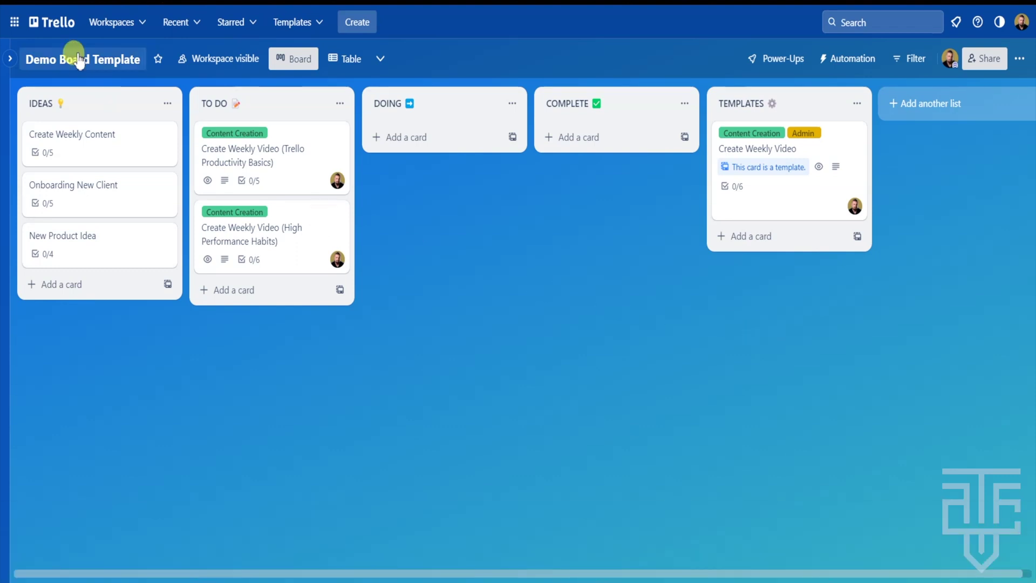
# Go to the Trello home page and open the public Templates gallery
pyautogui.click(52, 25)
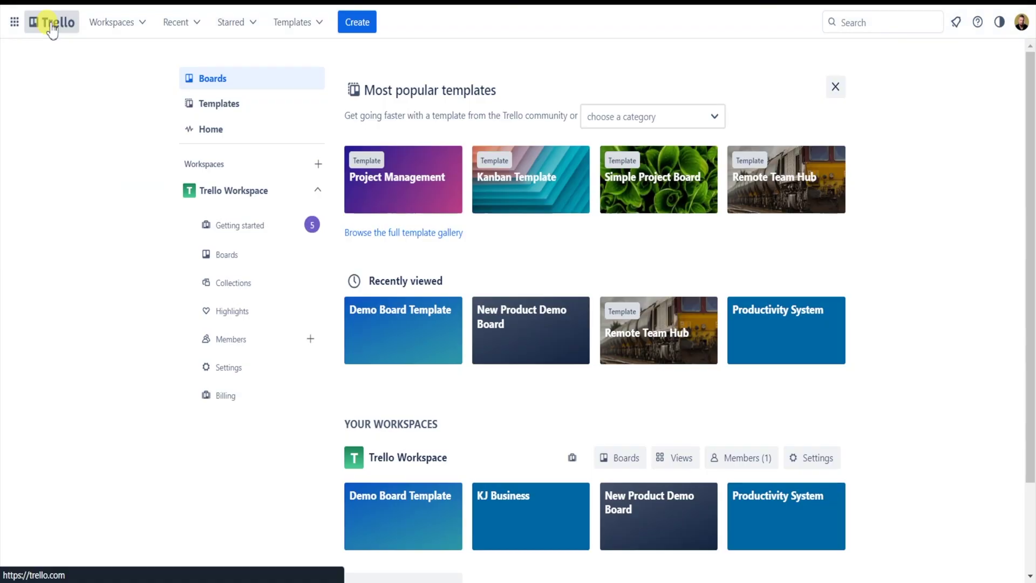
pyautogui.click(223, 106)
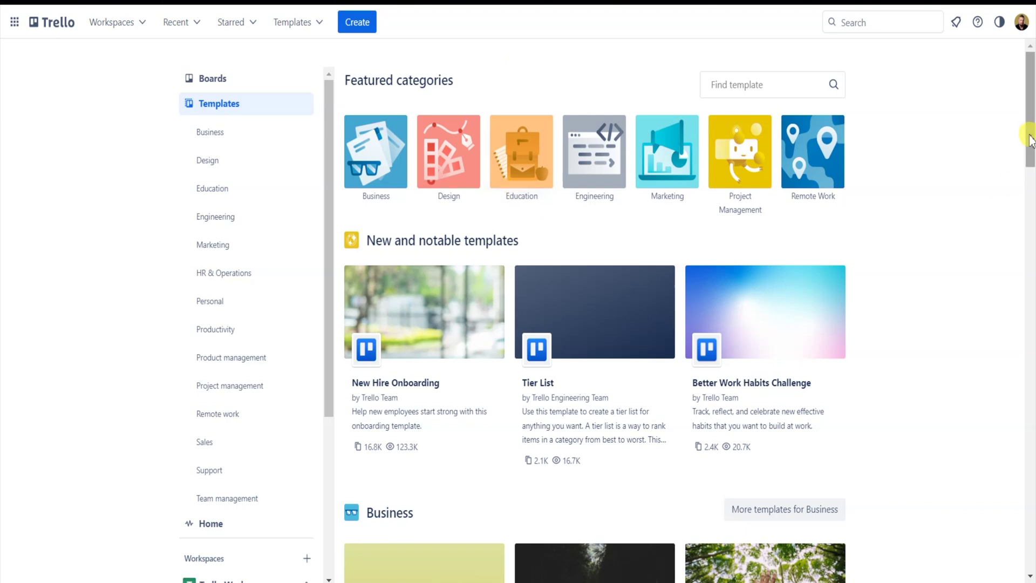
# Browse the Project management templates and open the Client Workflow Management template page
pyautogui.moveTo(1029, 129)
pyautogui.mouseDown()
pyautogui.moveTo(1030, 305)
pyautogui.moveTo(1030, 125)
pyautogui.mouseUp()
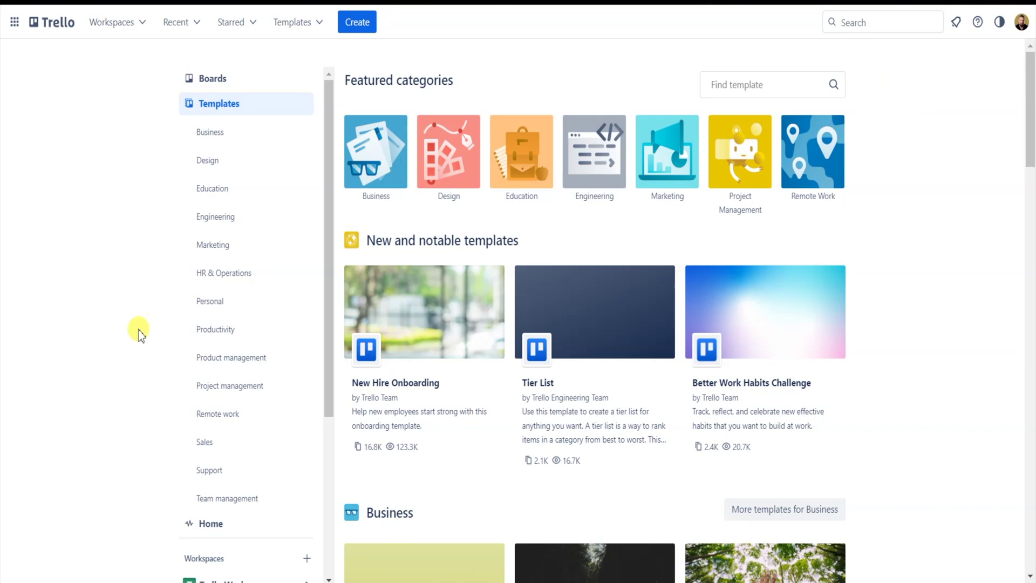
pyautogui.click(231, 386)
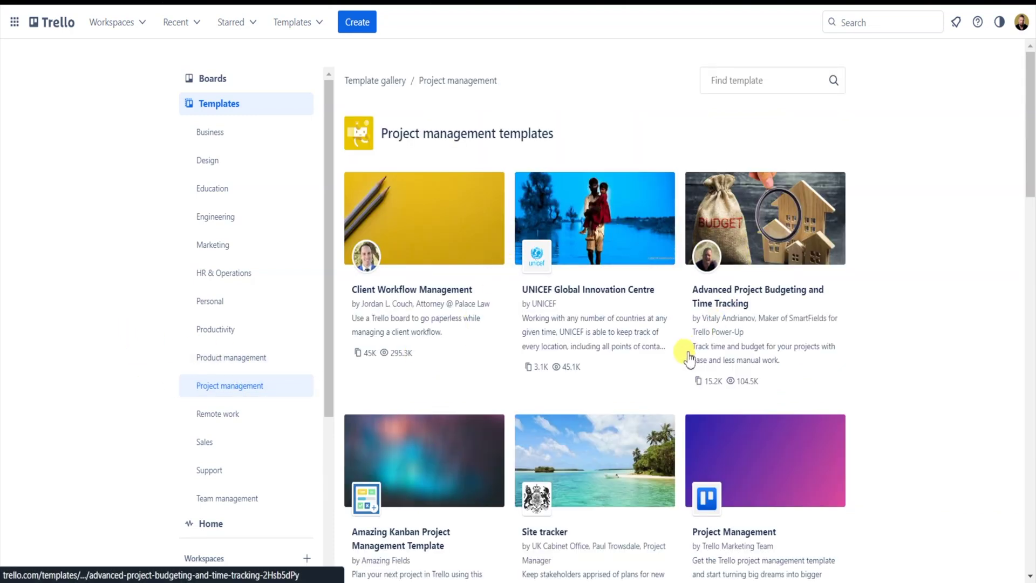
pyautogui.scroll(-7, 356, 371)
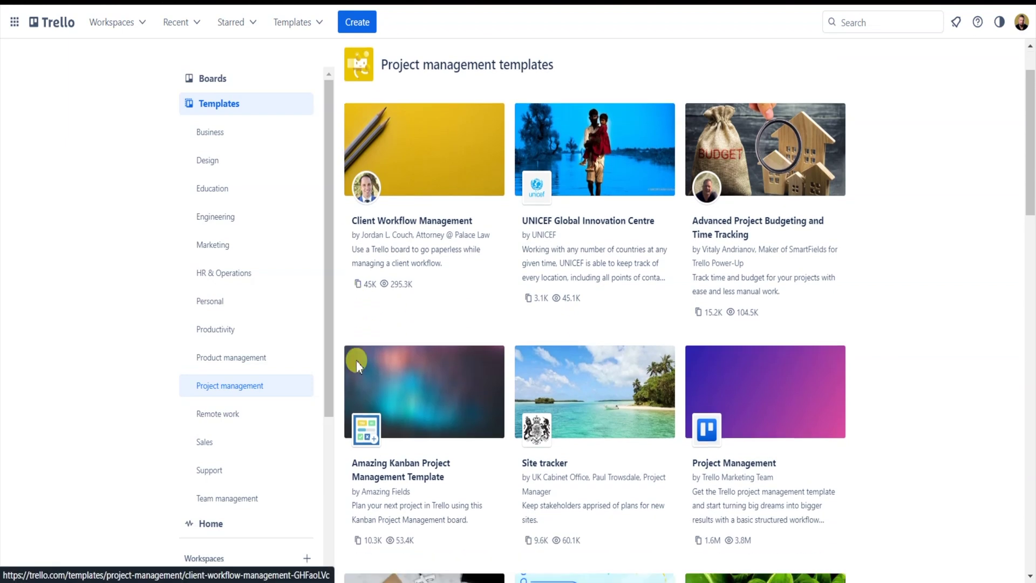
pyautogui.scroll(-5, 367, 358)
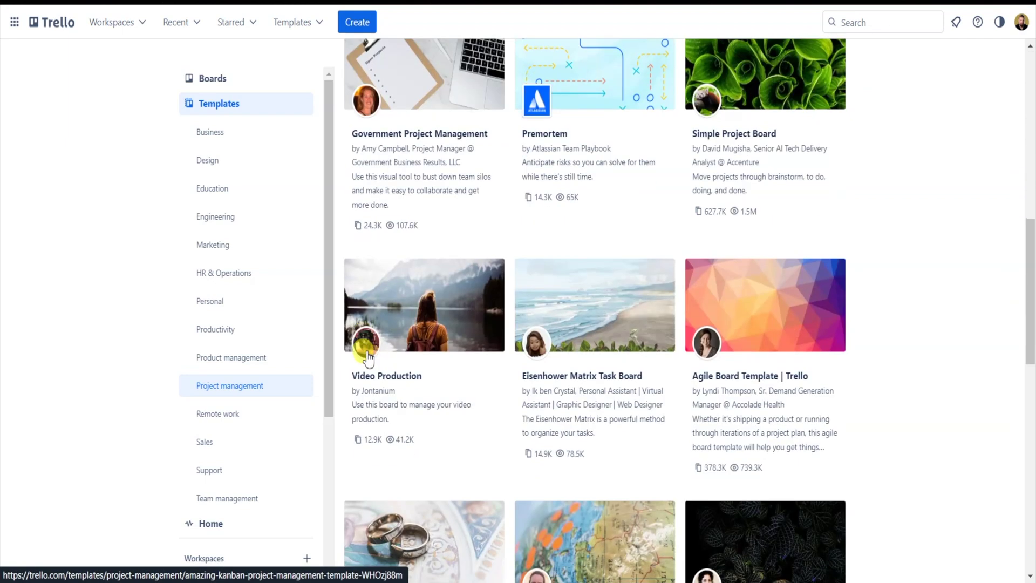
pyautogui.scroll(13, 366, 353)
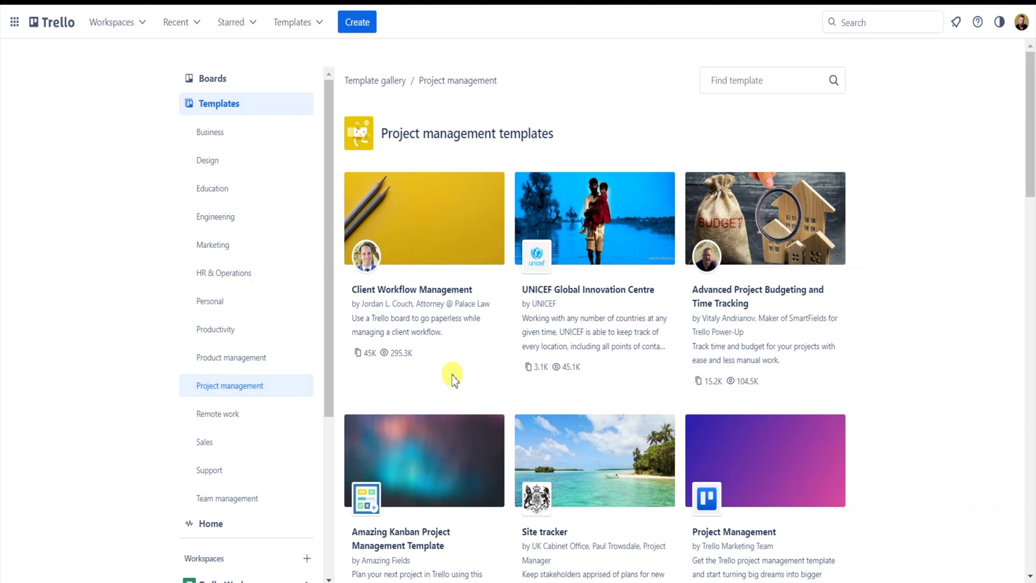
pyautogui.click(422, 233)
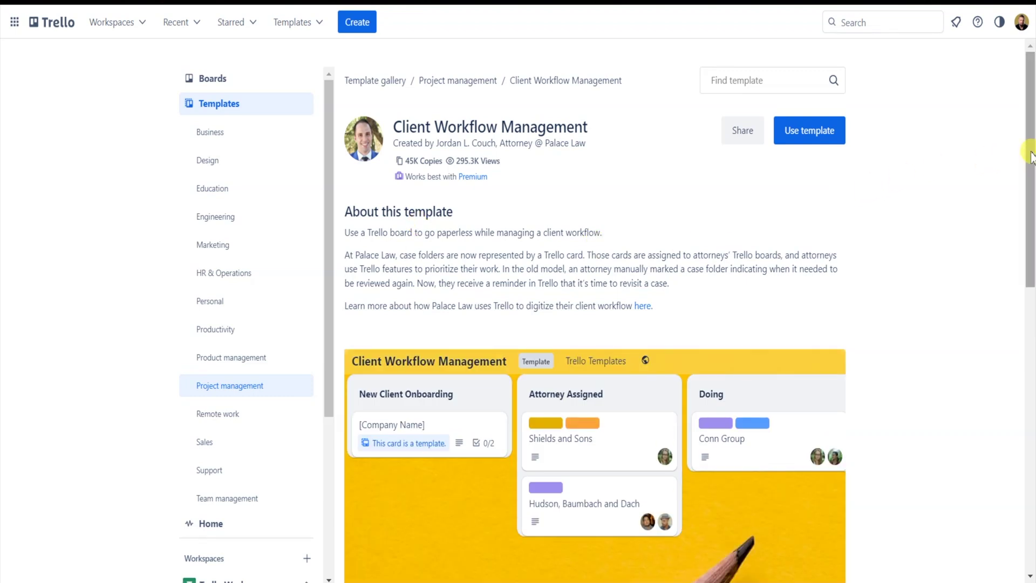
pyautogui.moveTo(351, 210); pyautogui.dragTo(561, 294)
pyautogui.click(562, 294)
pyautogui.moveTo(1028, 151); pyautogui.dragTo(1031, 248)
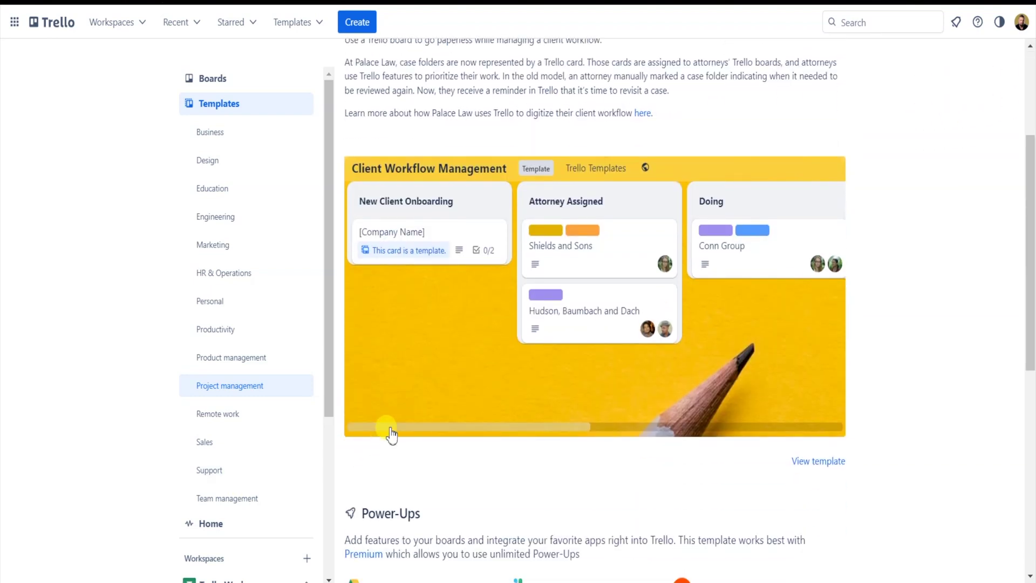
pyautogui.moveTo(388, 427); pyautogui.dragTo(362, 422)
pyautogui.scroll(4, 378, 423)
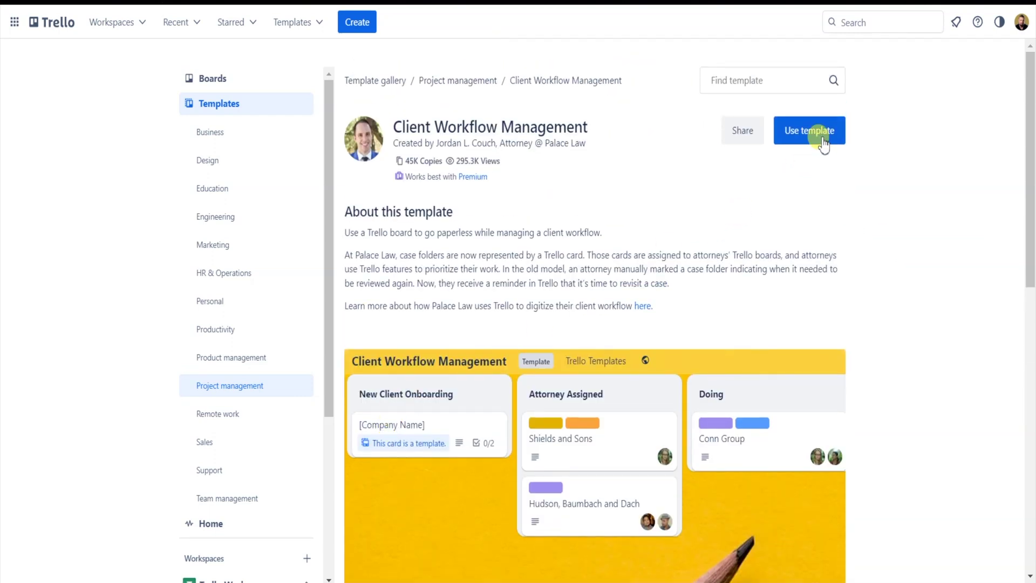
# Create a Client Workflow Management board in Trello Workspace from the template, keeping its cards
pyautogui.click(804, 135)
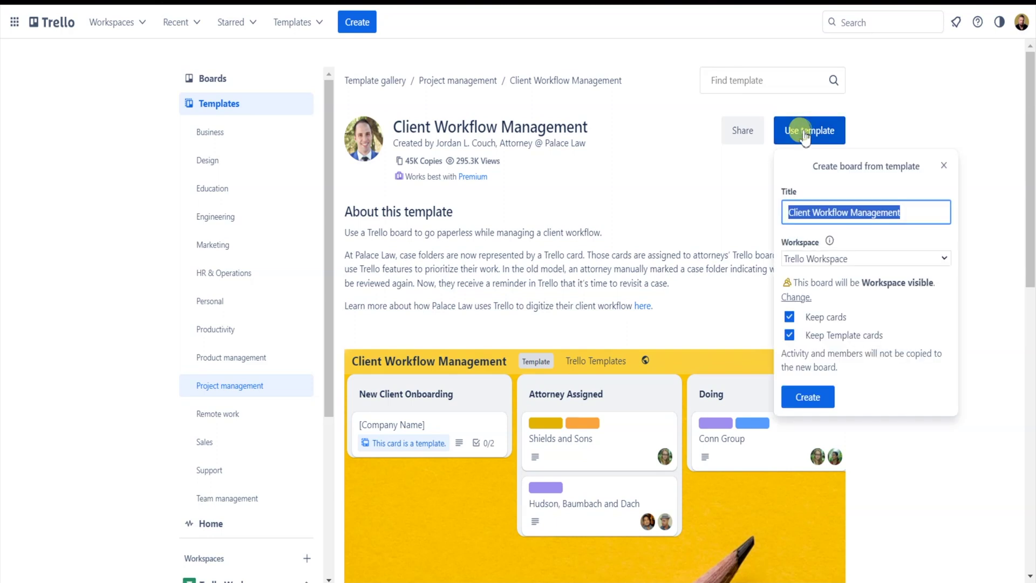
pyautogui.click(851, 212)
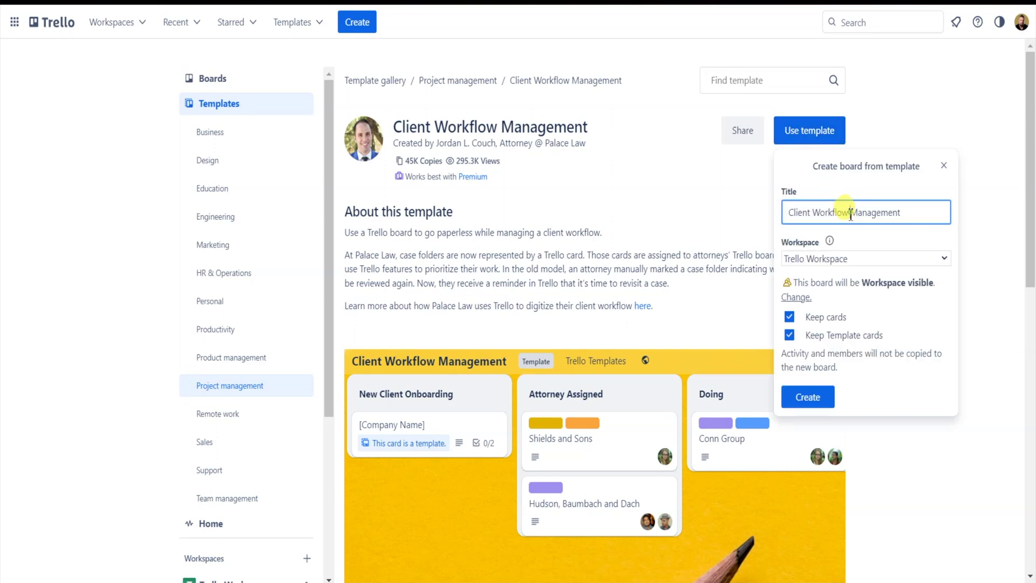
pyautogui.moveTo(791, 213); pyautogui.dragTo(921, 204)
pyautogui.click(921, 205)
pyautogui.click(945, 259)
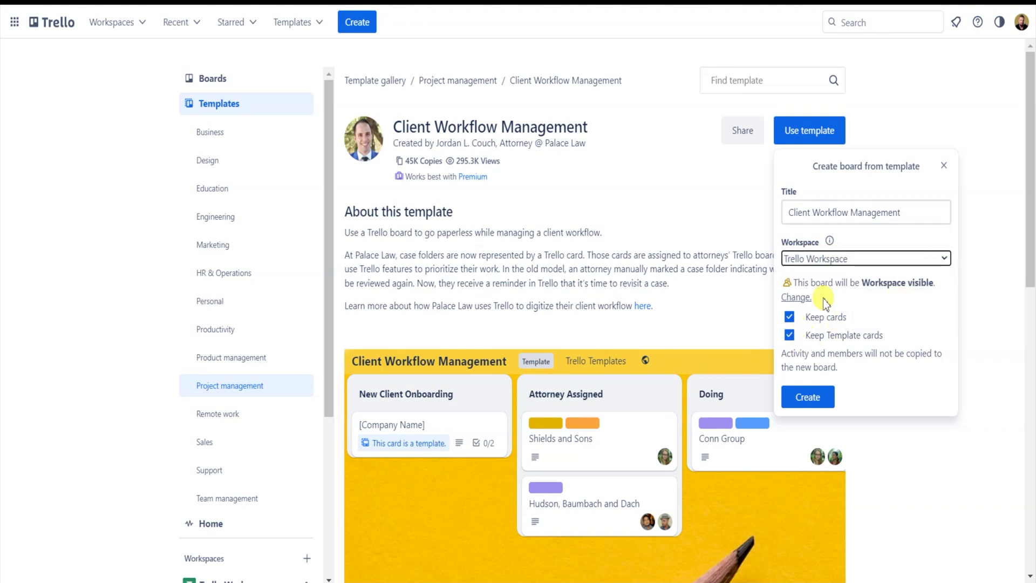
pyautogui.click(806, 397)
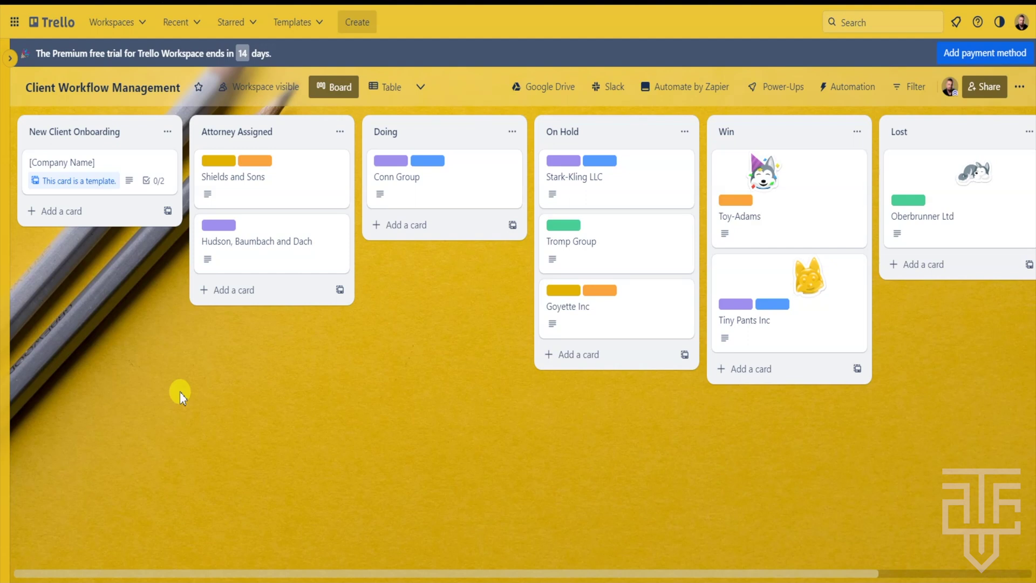
# Rename the Attorney Assigned list to Team Member Assigned
pyautogui.click(236, 135)
pyautogui.click(236, 134)
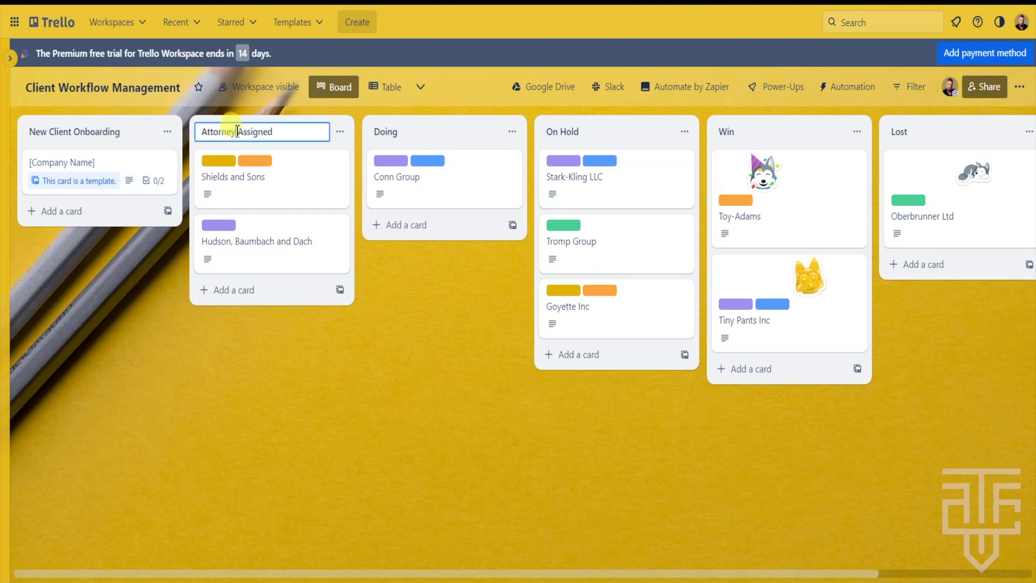
pyautogui.press('BackSpace')
pyautogui.press('BackSpace')
pyautogui.press('BackSpace')
pyautogui.write('Team Member')
pyautogui.press('Delete')
pyautogui.press('Return')
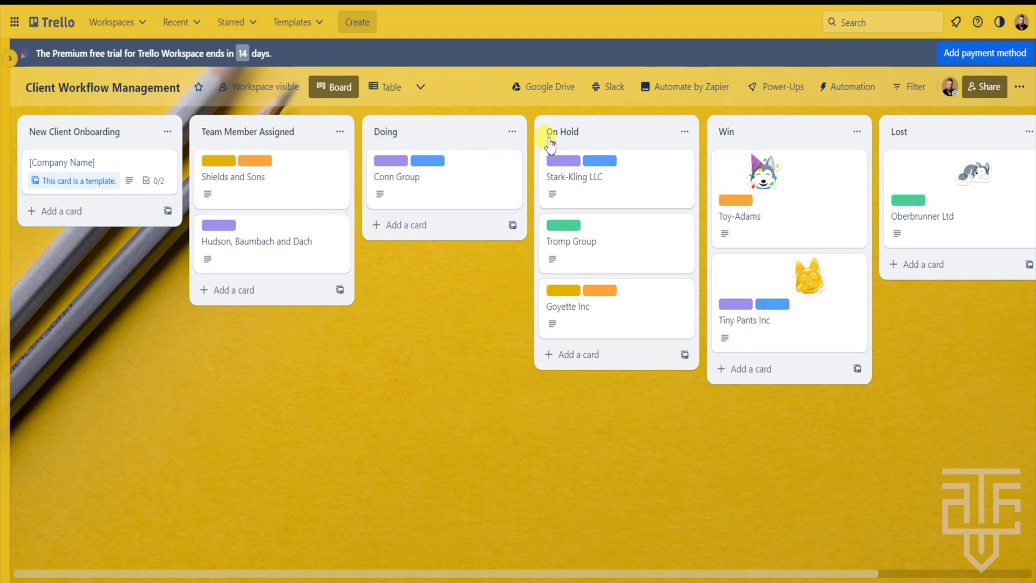
# Rename On Hold, Win and Lost to Waiting On, Complete and Templates
pyautogui.click(572, 136)
pyautogui.write('Waiting On')
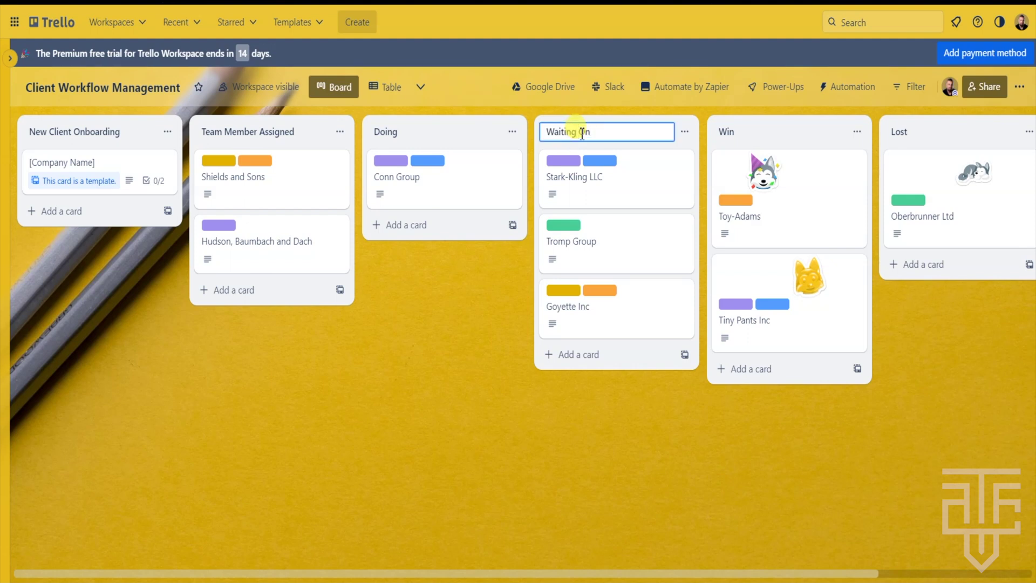
pyautogui.press('Return')
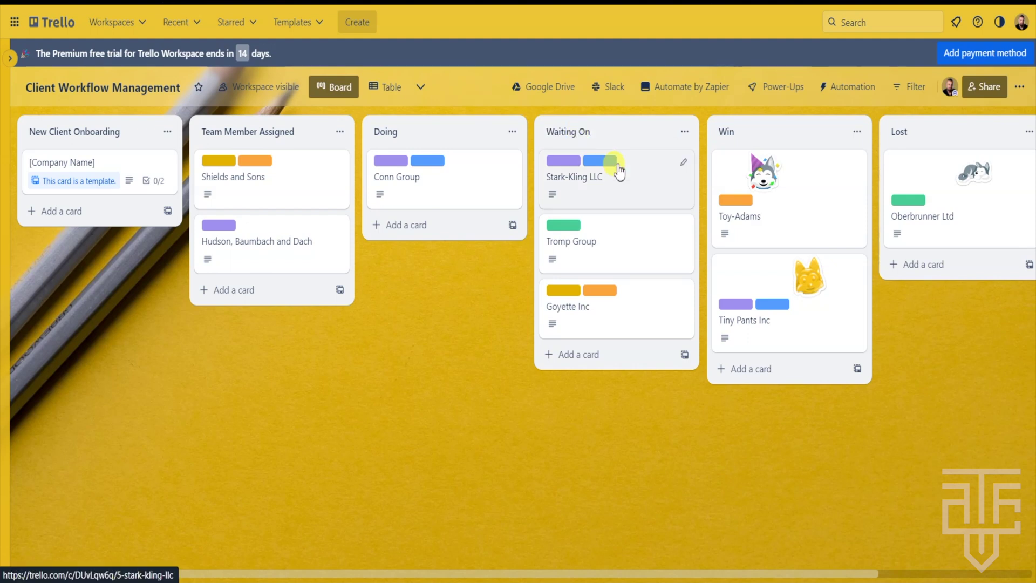
pyautogui.hscroll(3, 614, 169)
pyautogui.click(564, 129)
pyautogui.write('Complete')
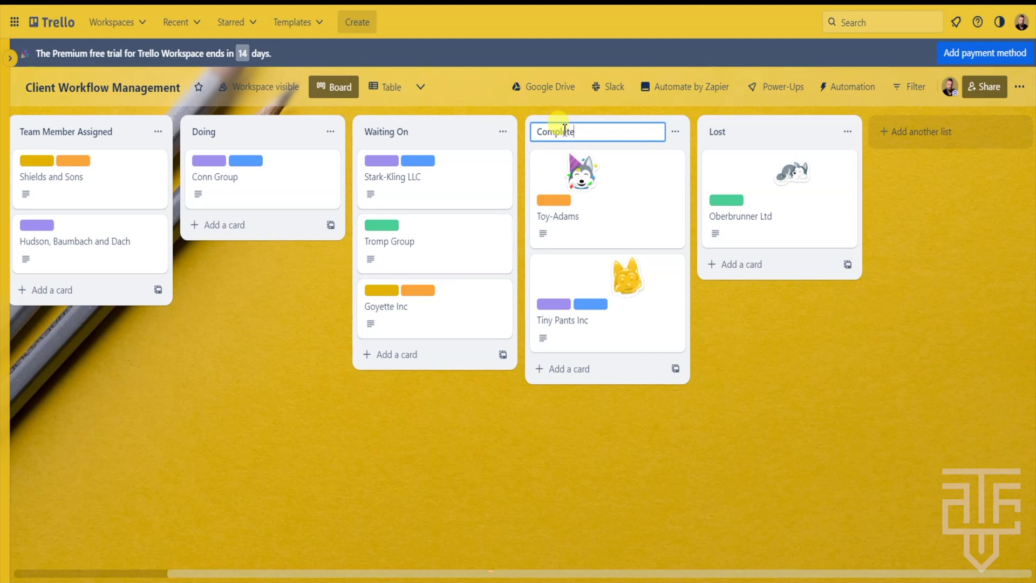
pyautogui.press('Return')
pyautogui.click(729, 128)
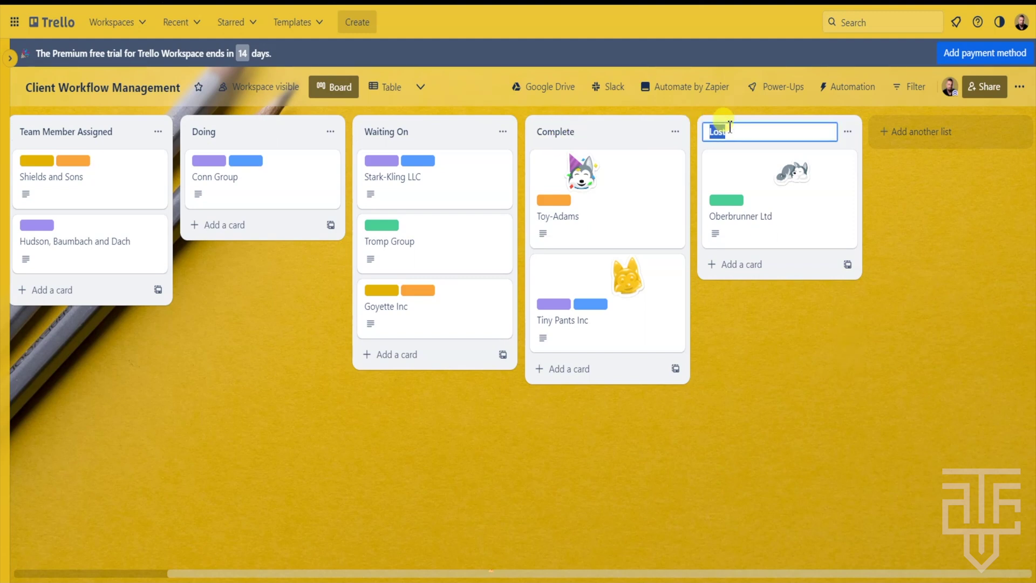
pyautogui.write('Templates')
pyautogui.press('Return')
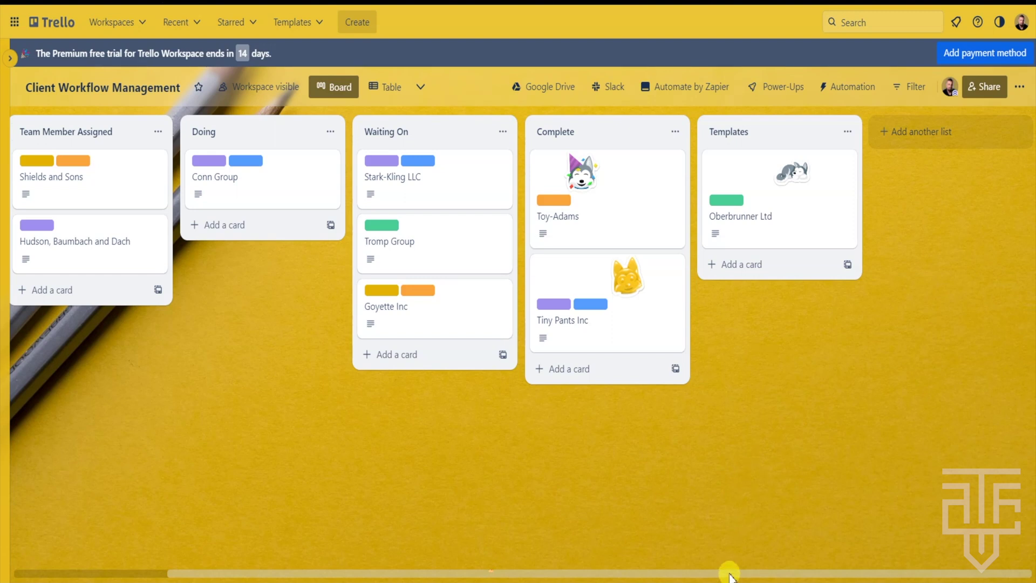
# Move the [Company Name] template card to Templates, then place a new client card from it in New Client Onboarding
pyautogui.moveTo(729, 573); pyautogui.dragTo(528, 576)
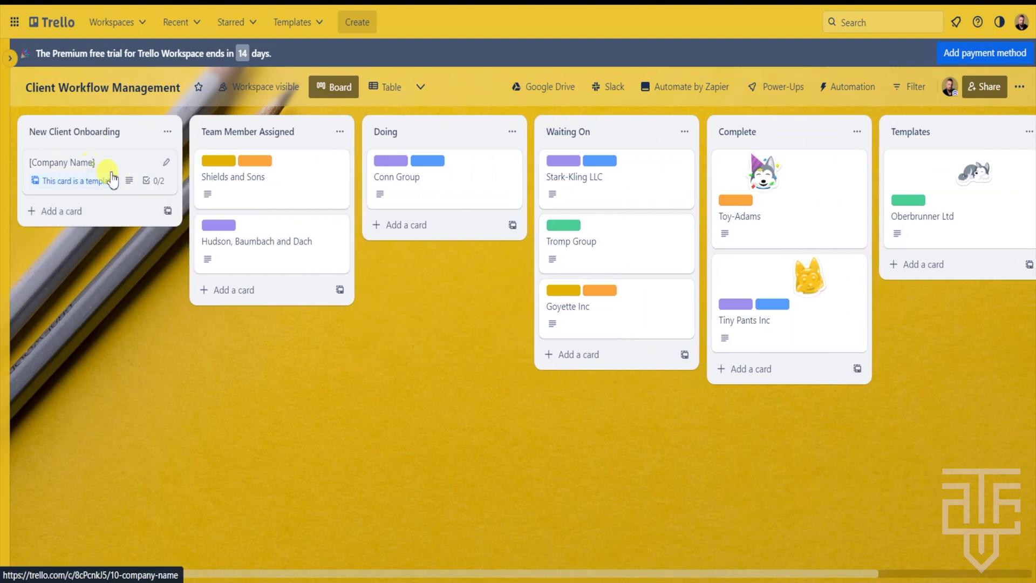
pyautogui.moveTo(65, 168); pyautogui.dragTo(863, 156)
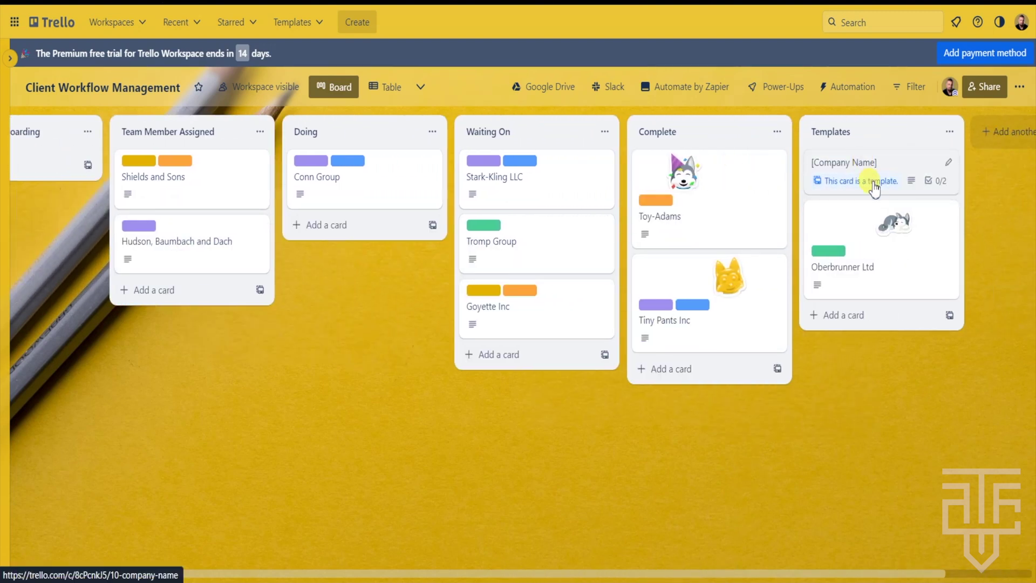
pyautogui.click(891, 162)
pyautogui.click(627, 61)
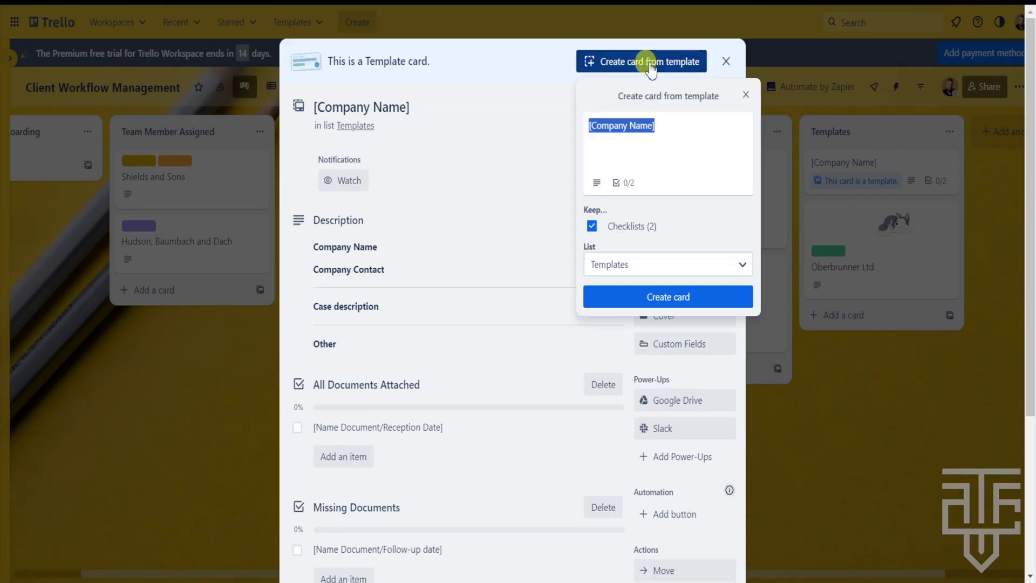
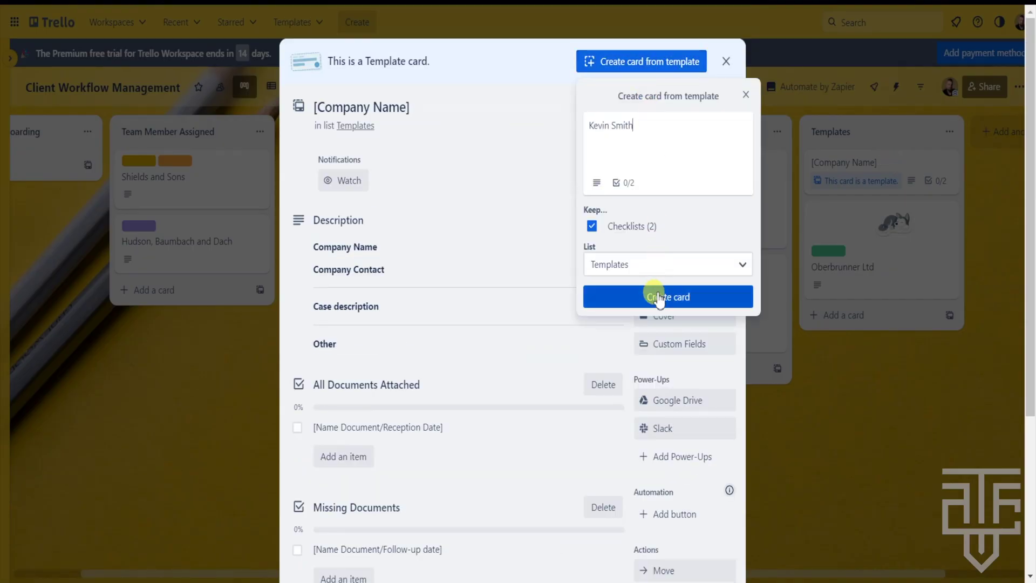
pyautogui.click(656, 297)
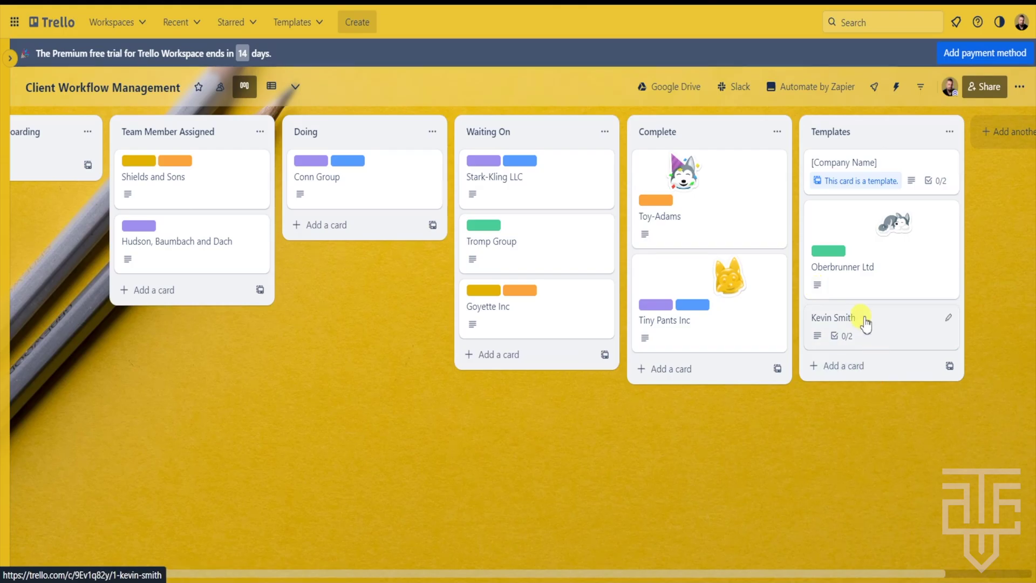
pyautogui.moveTo(863, 322); pyautogui.dragTo(71, 205)
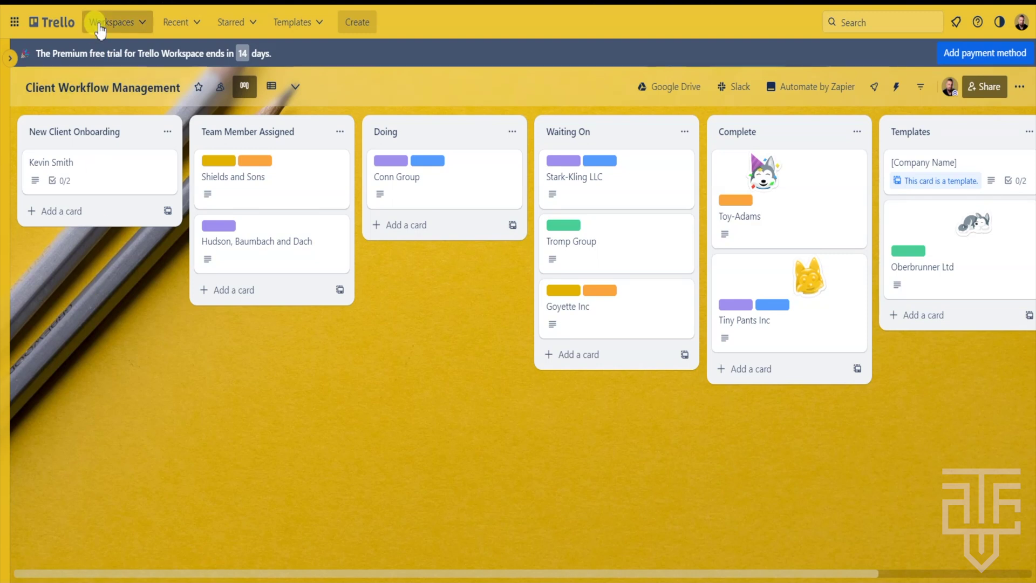
# Return to the boards home page and open the New Product Demo Board tile
pyautogui.click(64, 24)
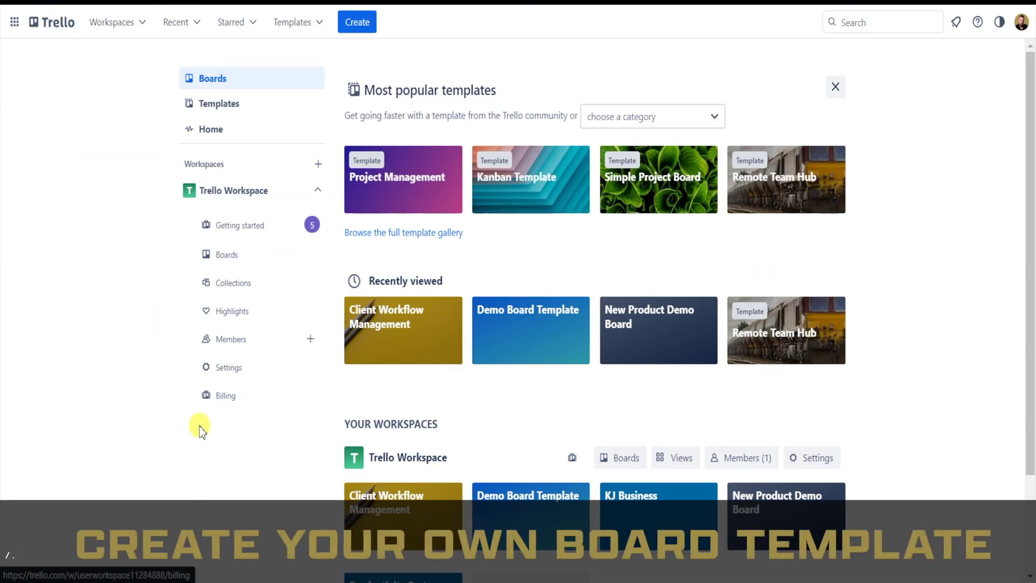
pyautogui.click(650, 345)
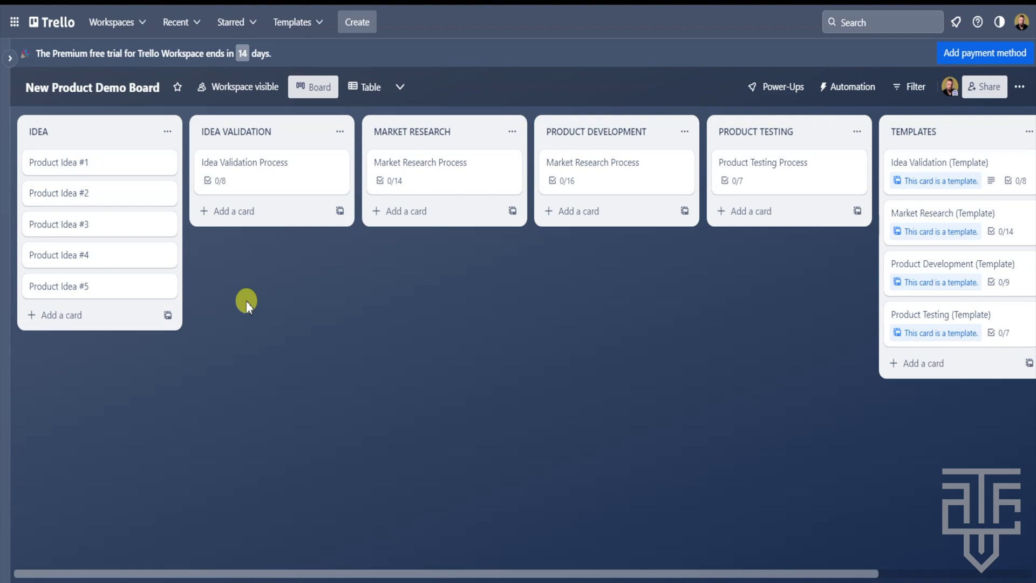
pyautogui.click(60, 27)
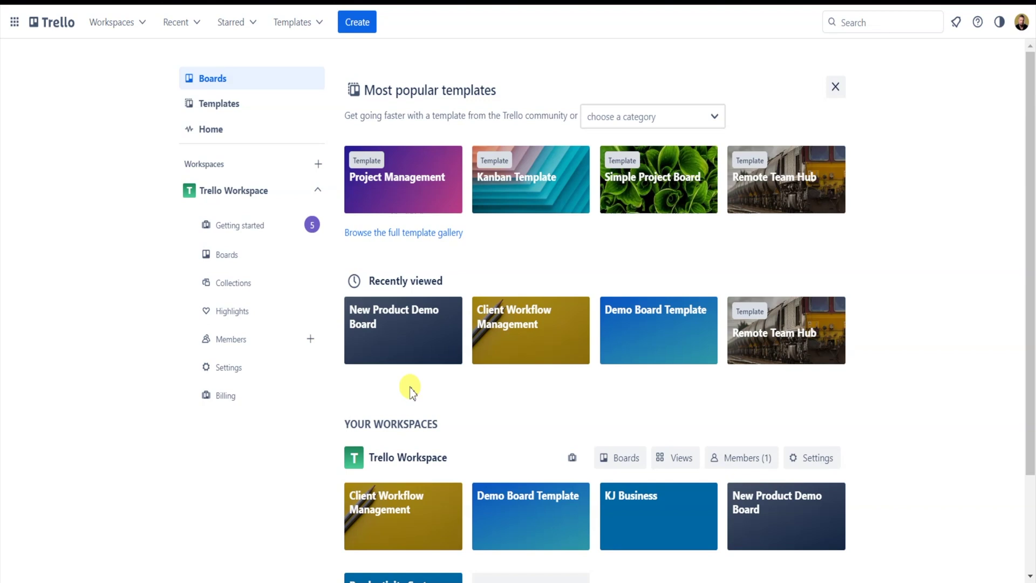
pyautogui.click(389, 335)
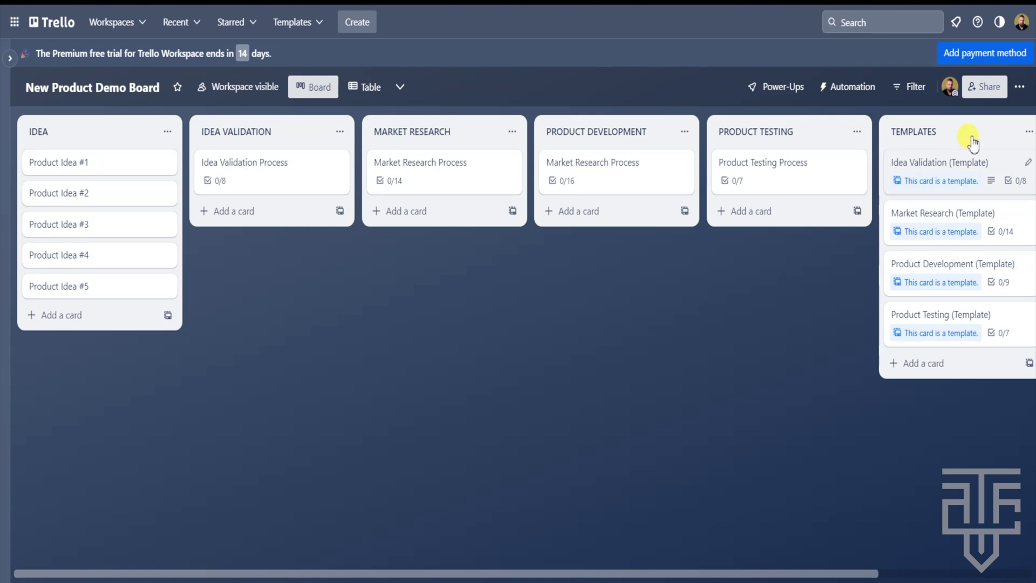
# Convert the New Product Demo Board into a Workspace template via the board menu's More > Make template
pyautogui.click(1020, 87)
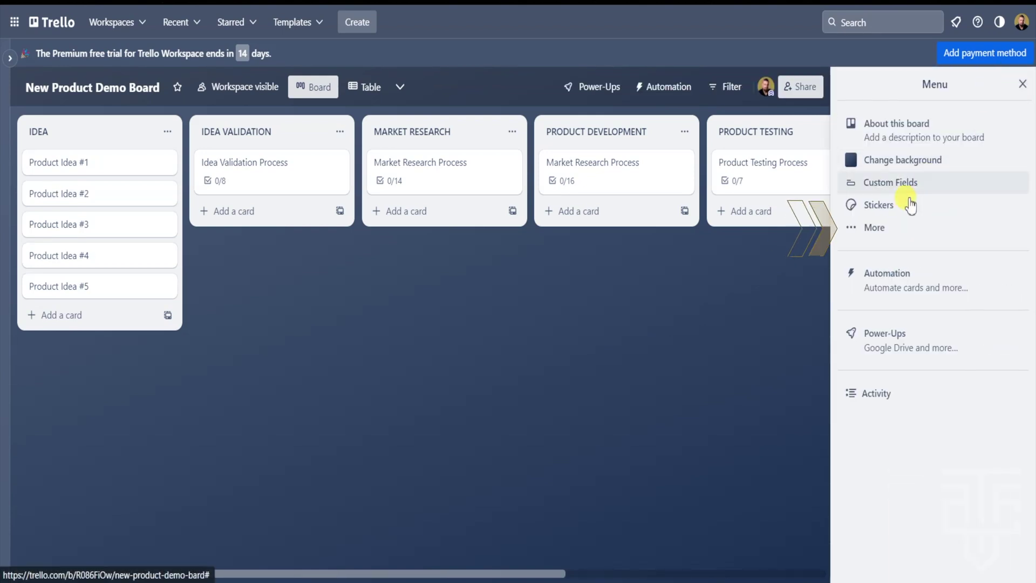
pyautogui.click(881, 231)
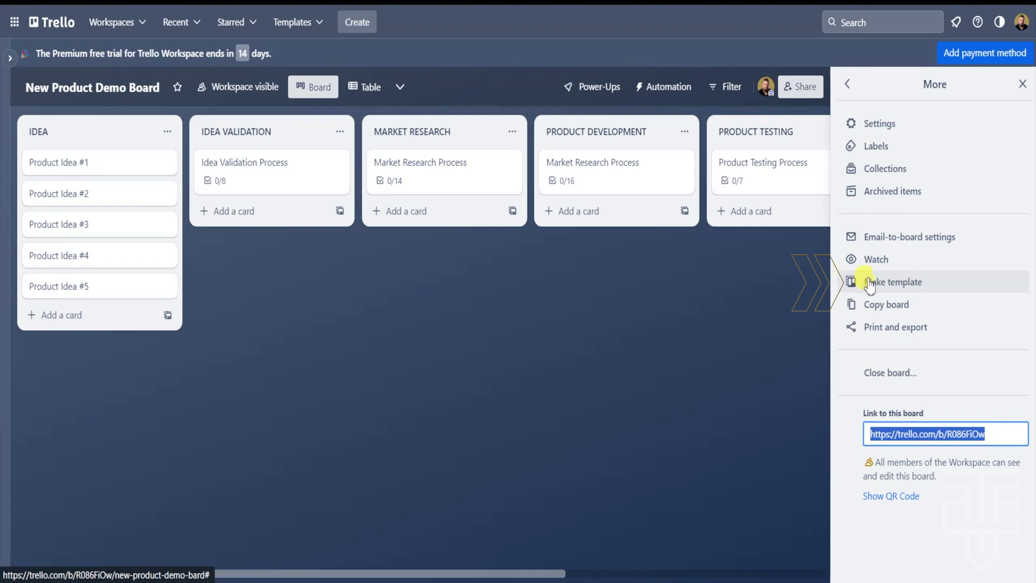
pyautogui.click(929, 285)
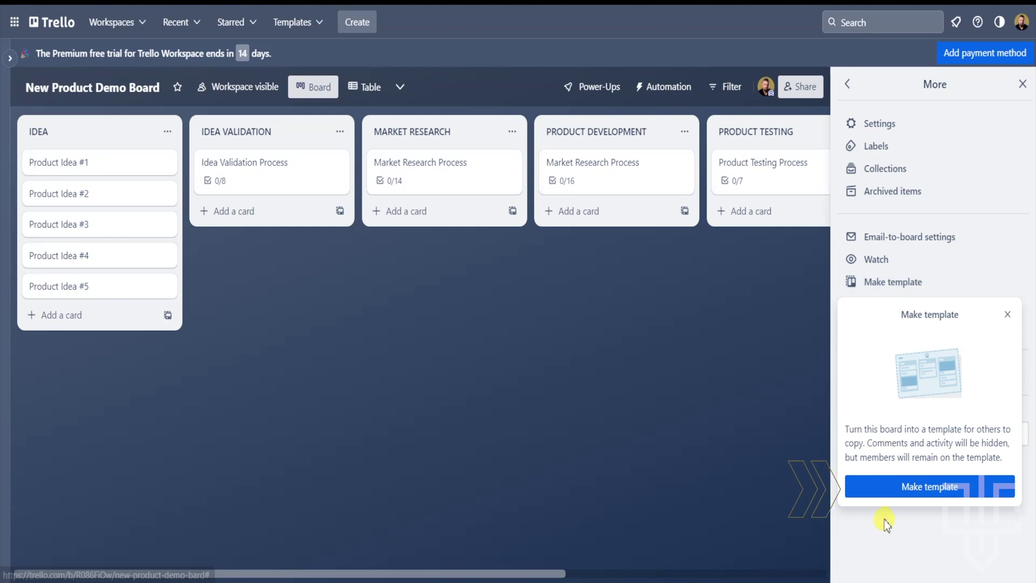
pyautogui.click(935, 489)
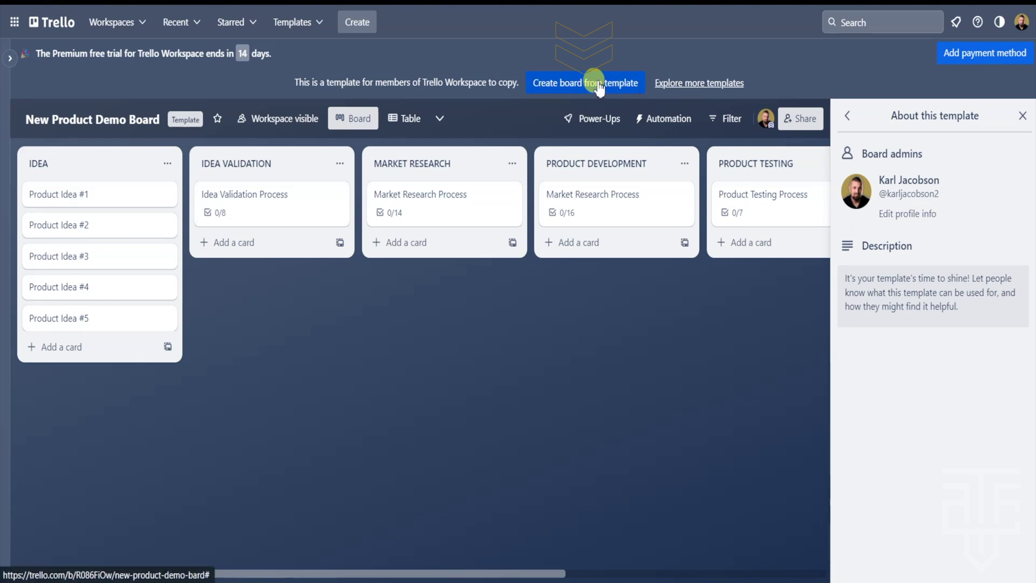
# Start a new board from the New Product Demo Board template in Trello Workspace
pyautogui.click(599, 85)
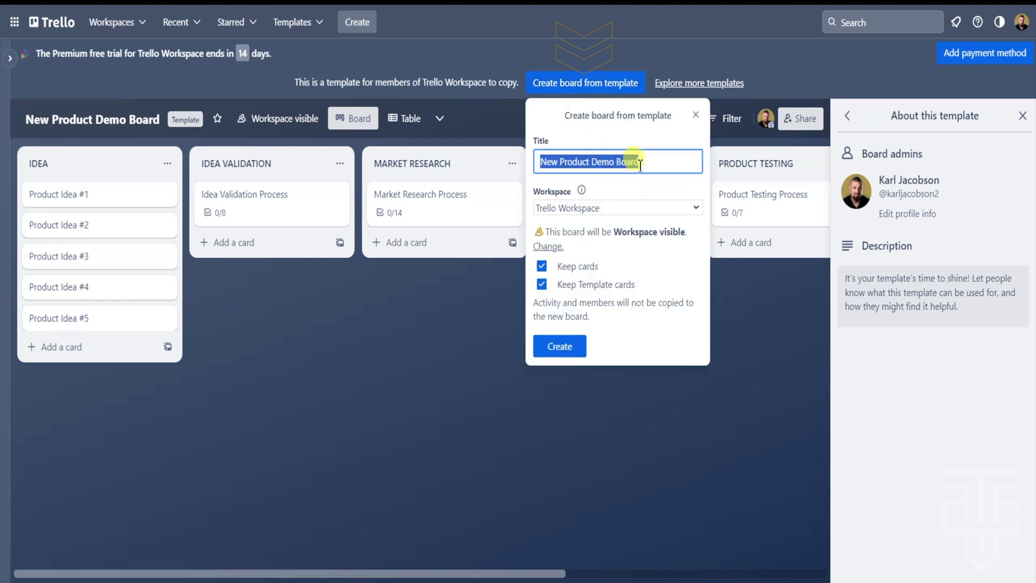